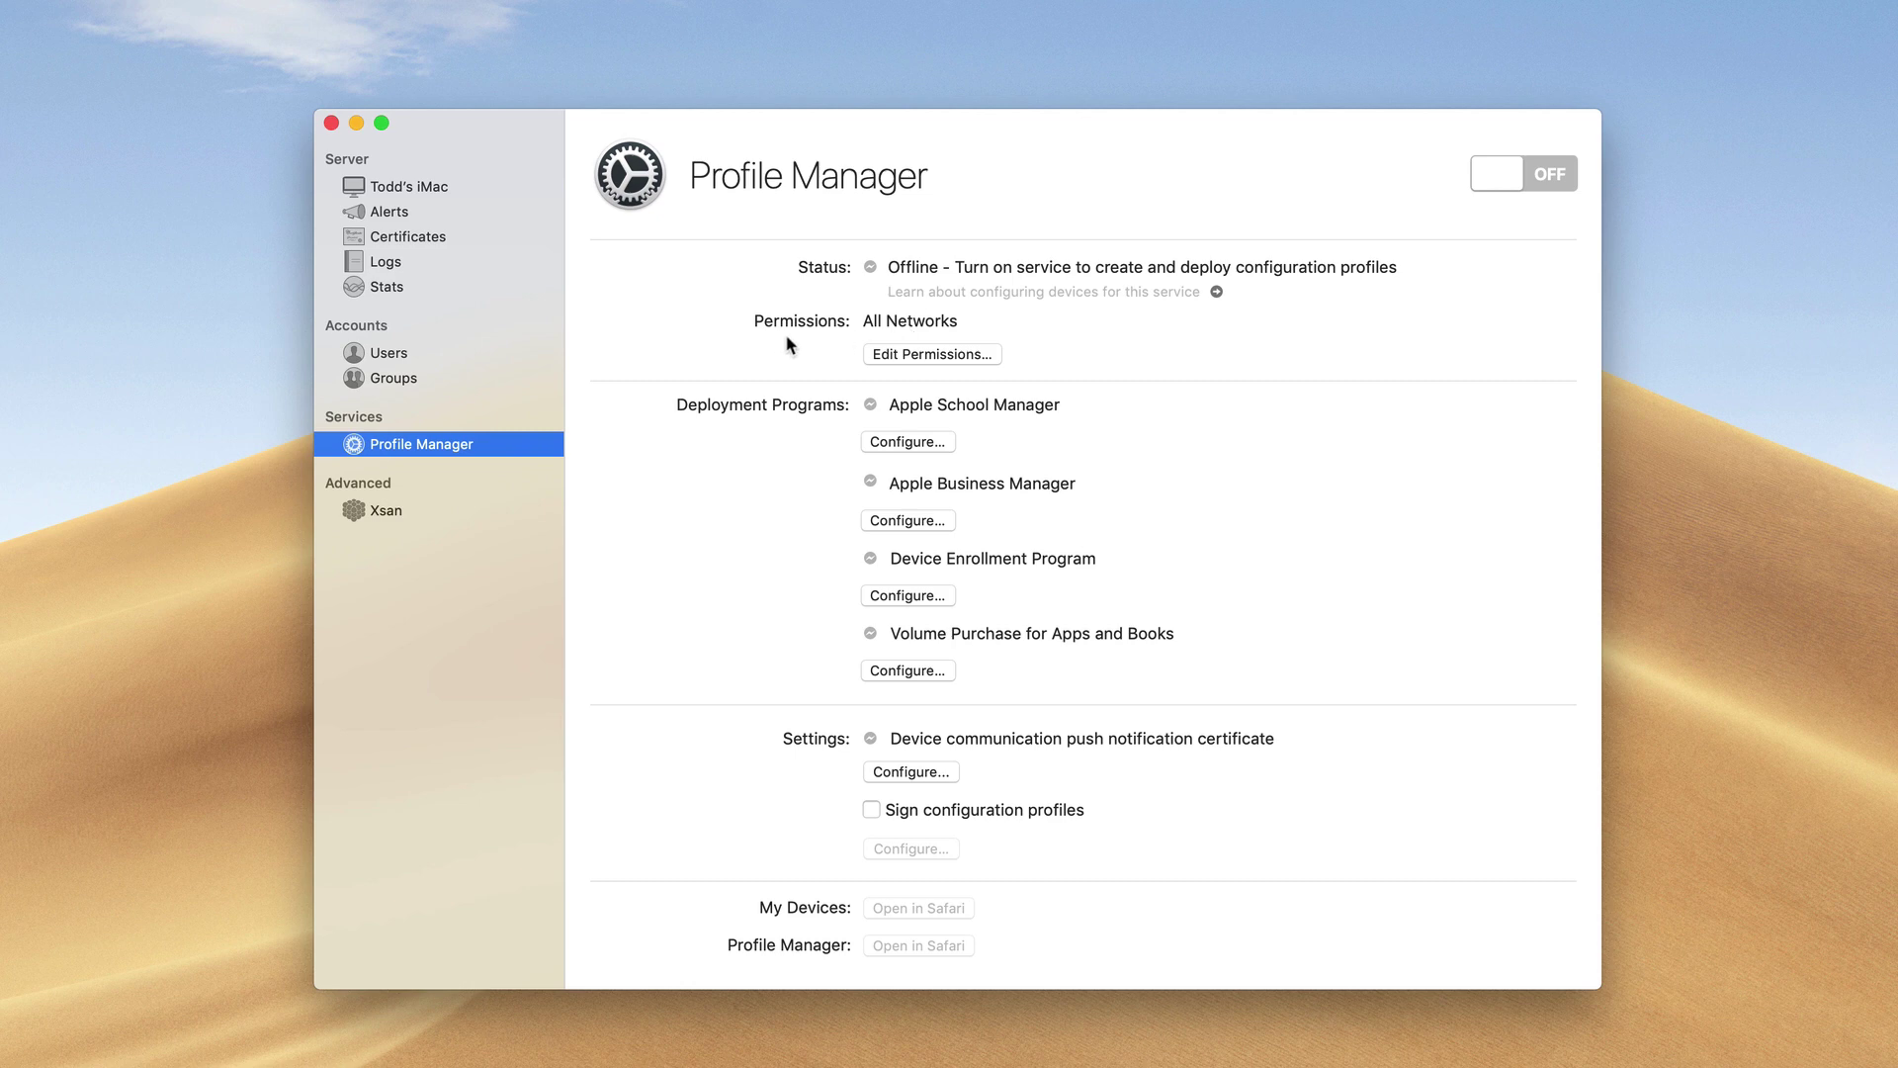
{"action": "left_click", "coordinate": [927, 355]}
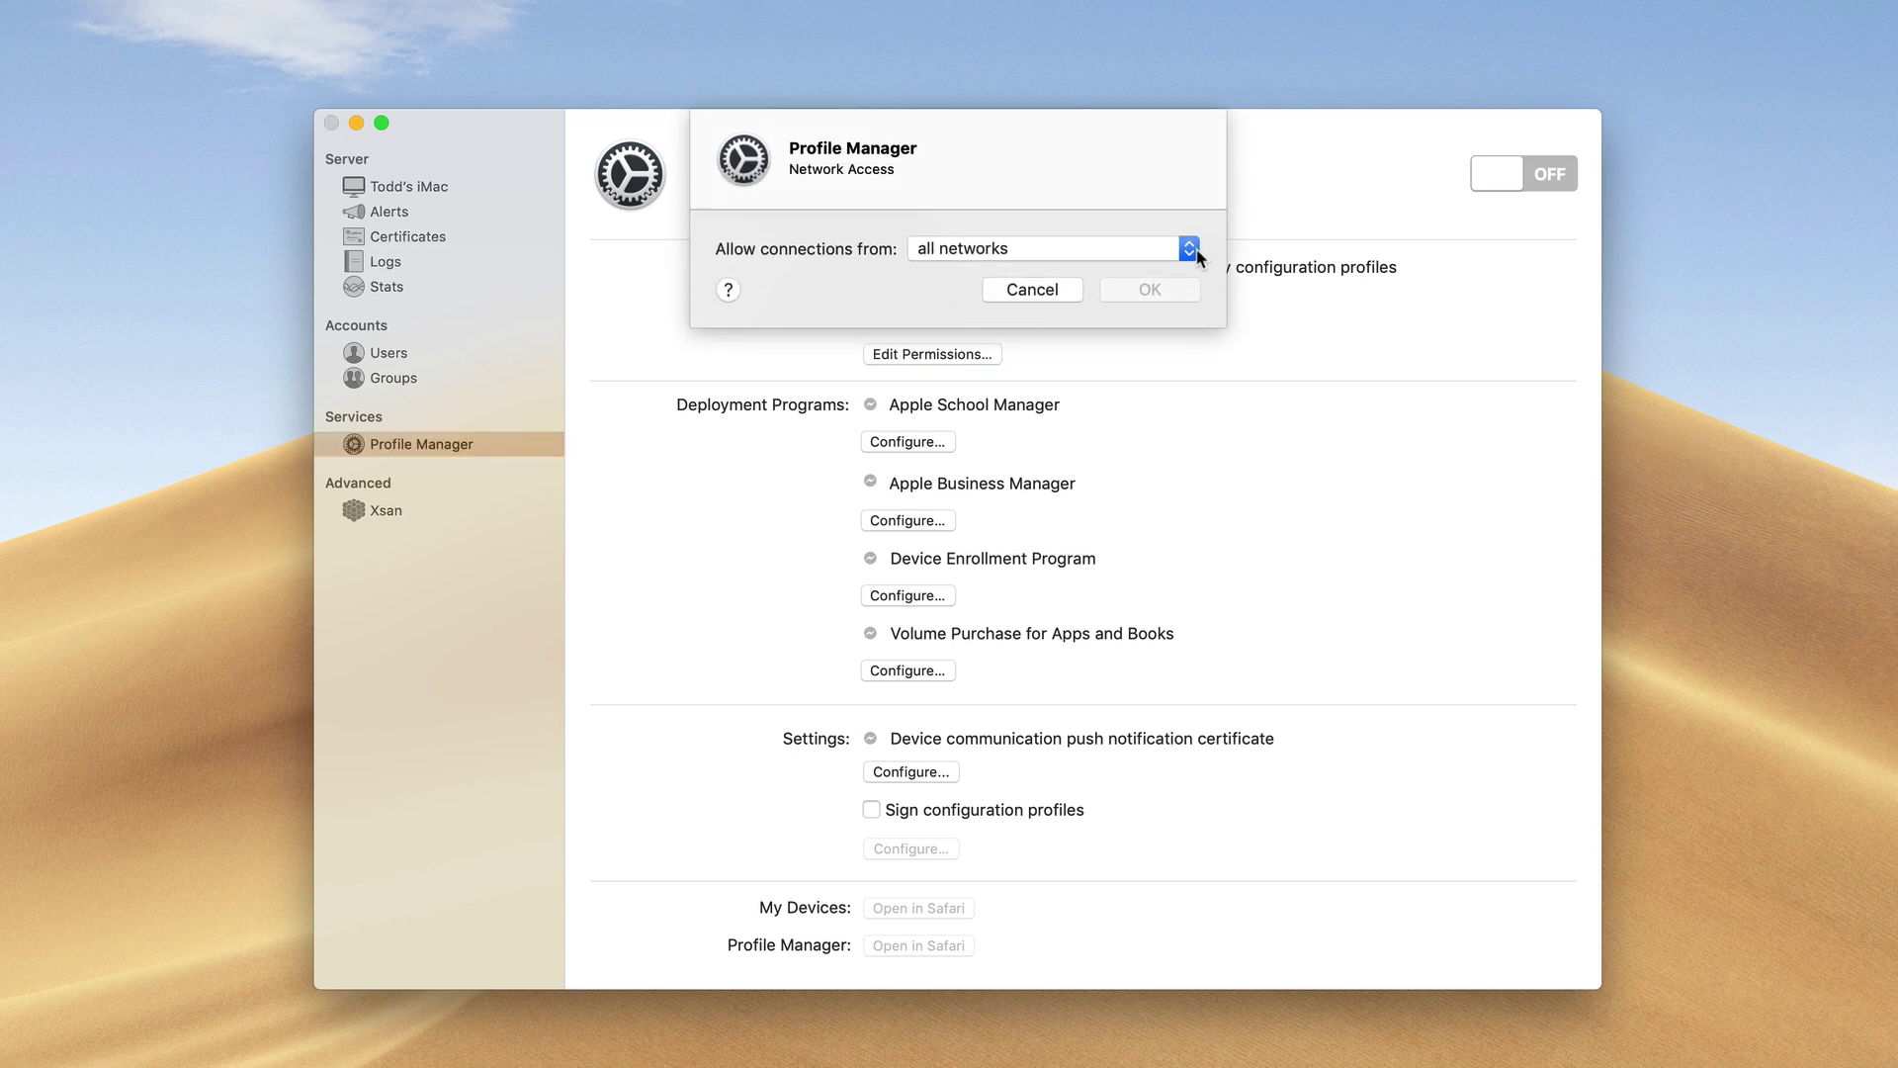
{"action": "left_click", "coordinate": [1190, 251]}
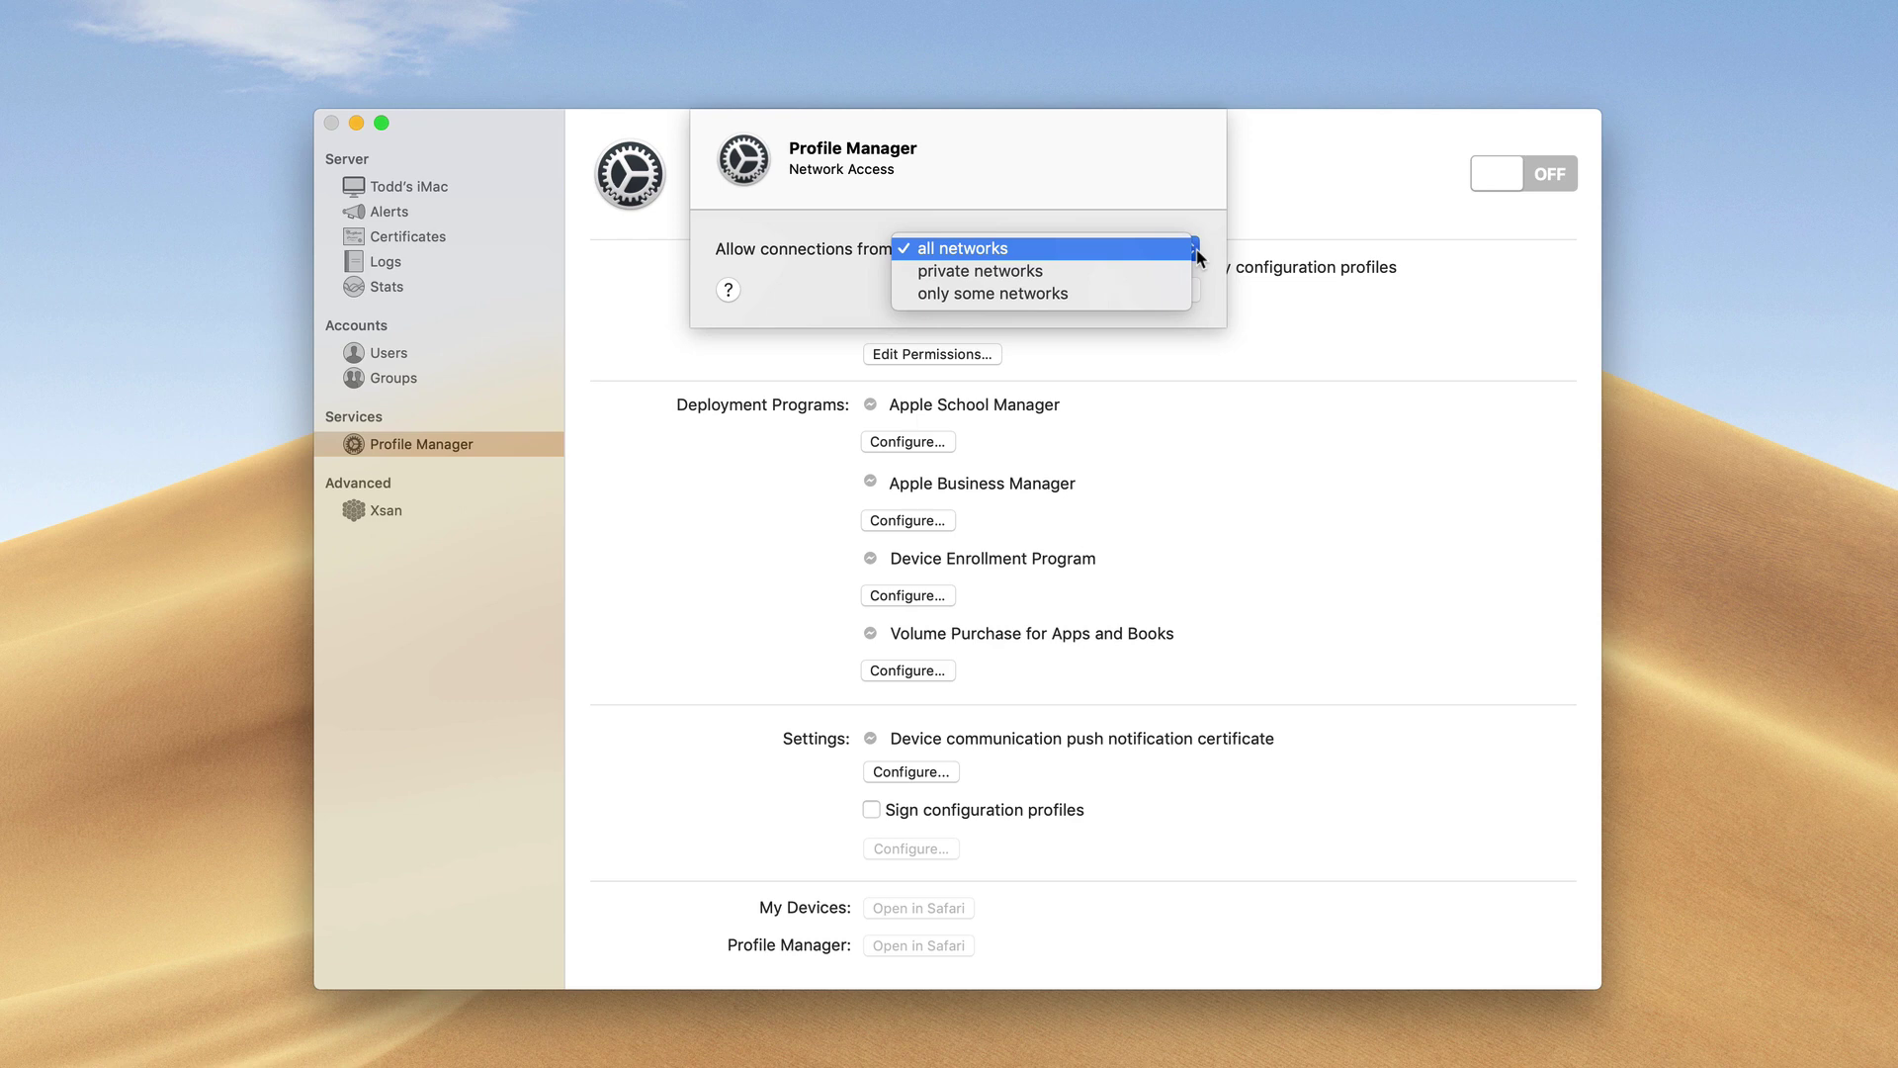
{"action": "left_click", "coordinate": [1135, 295]}
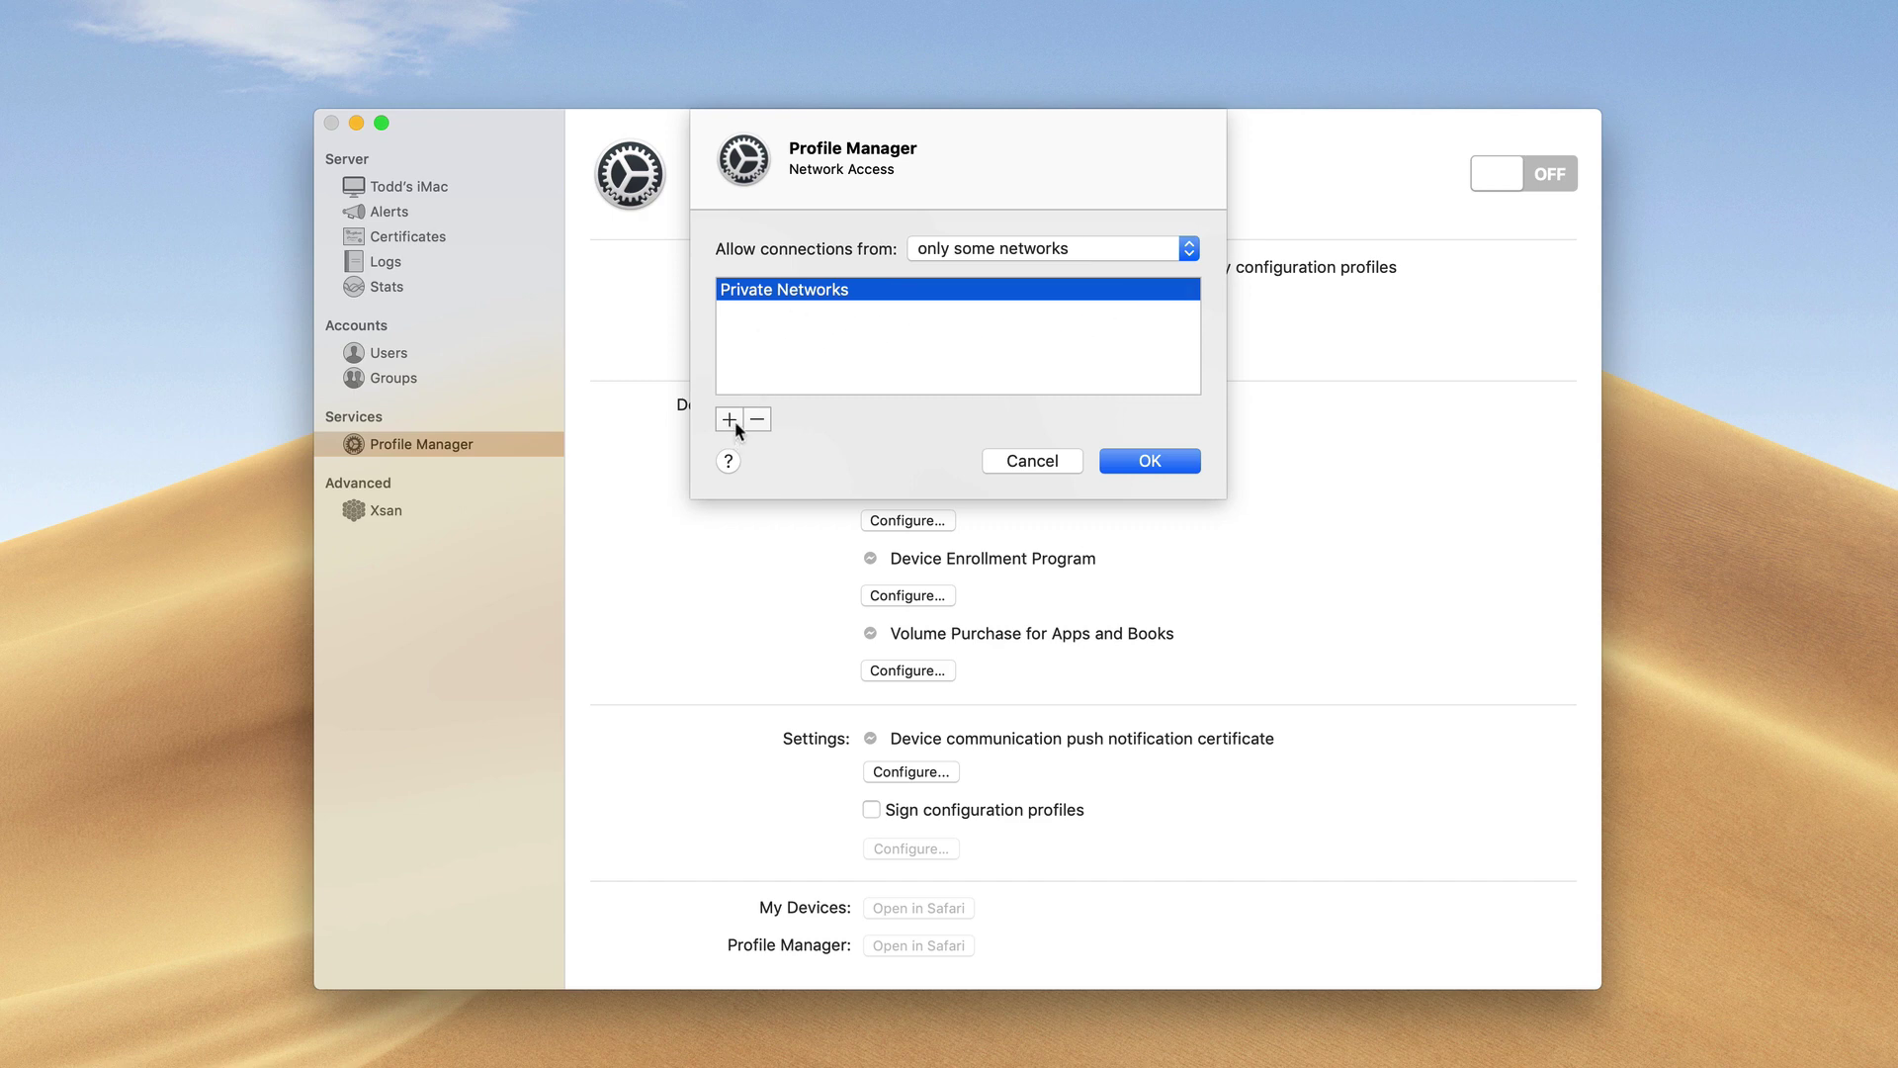
{"action": "left_click", "coordinate": [1189, 250]}
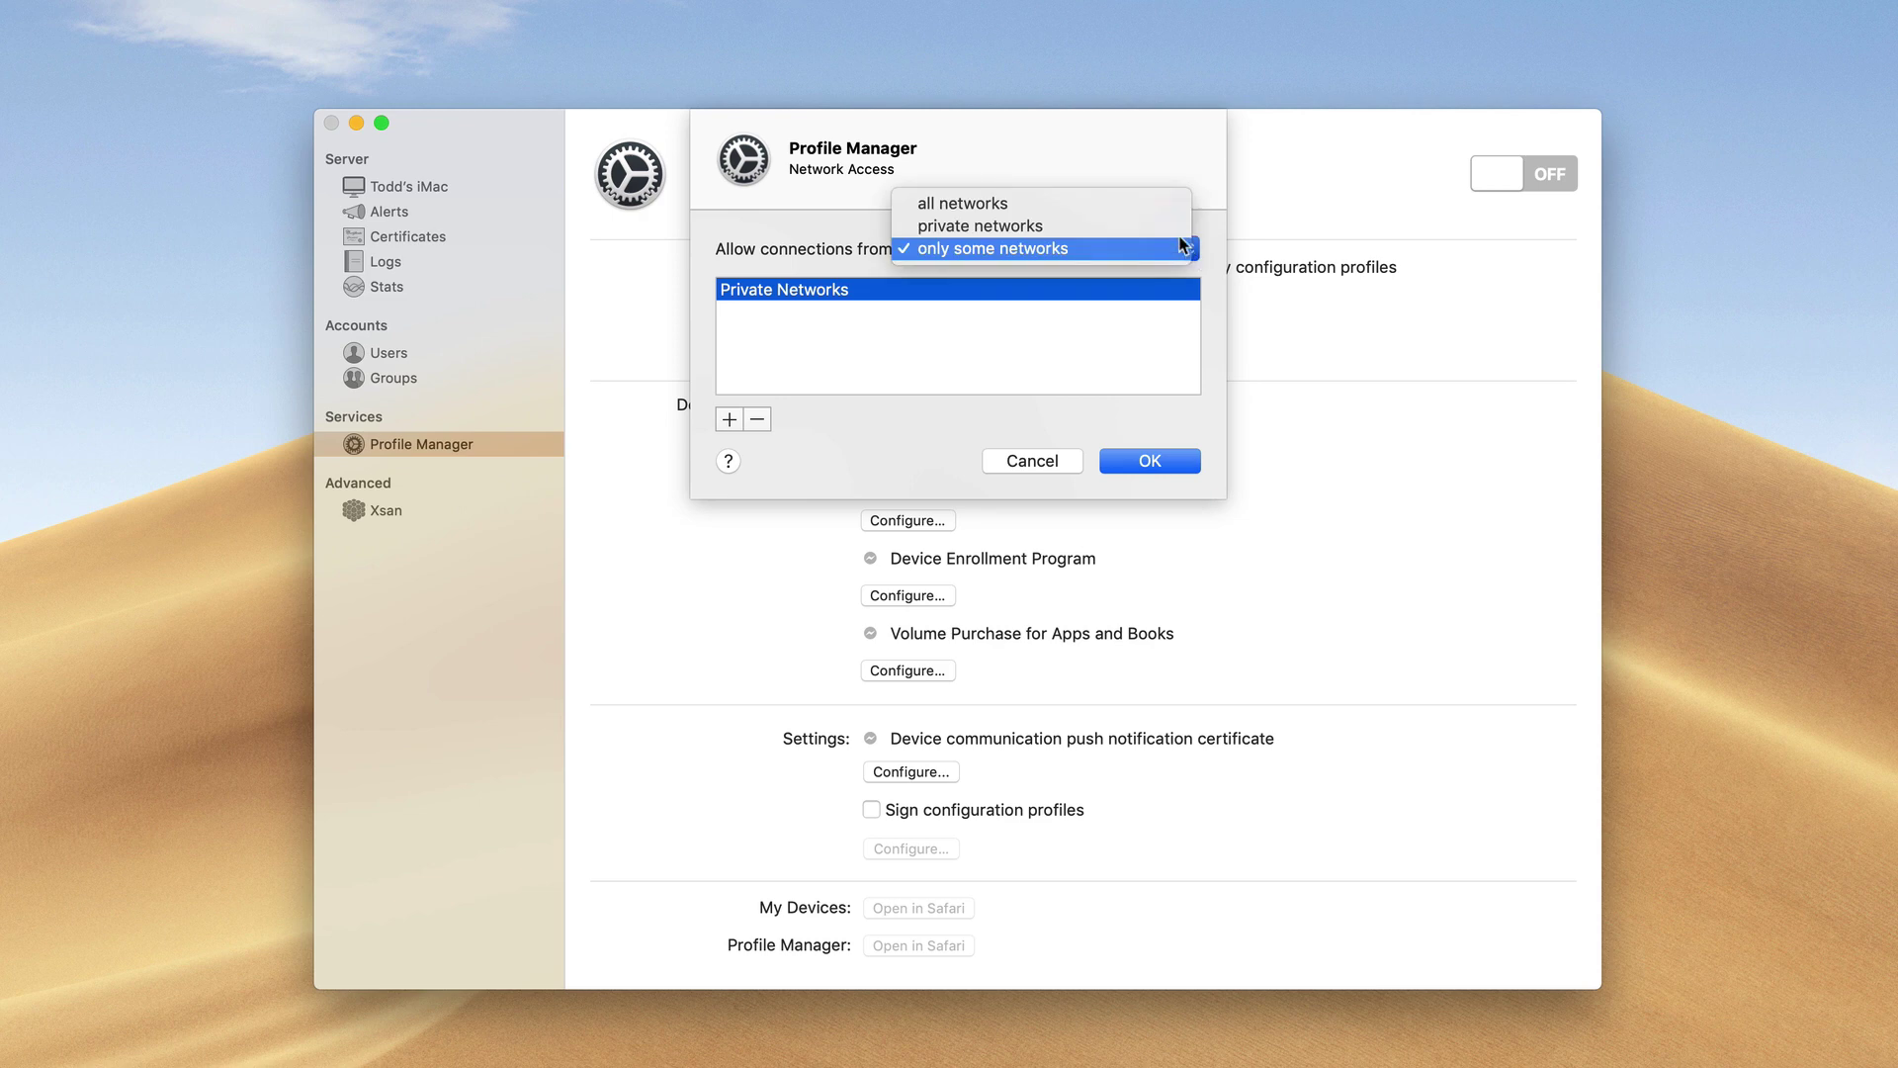
{"action": "left_click", "coordinate": [1174, 231]}
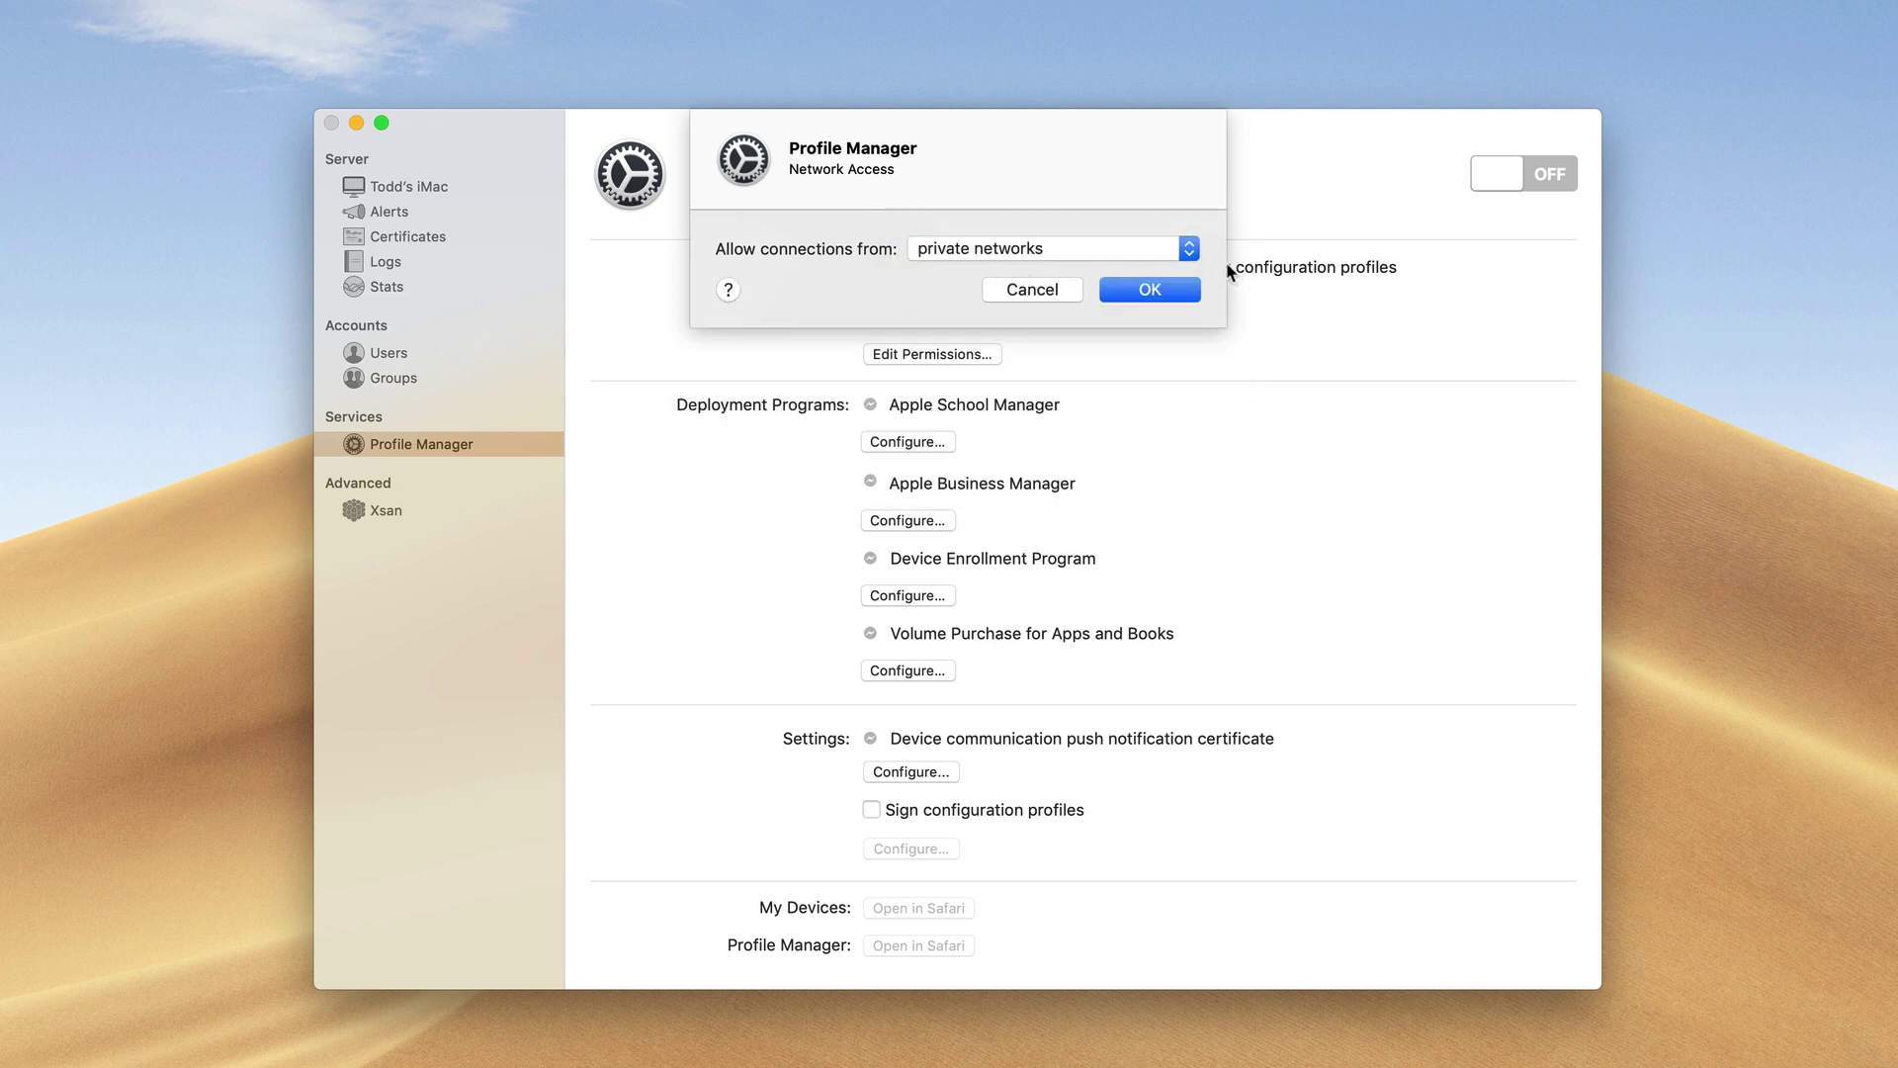
{"action": "left_click", "coordinate": [1191, 252]}
{"action": "left_click", "coordinate": [1153, 282]}
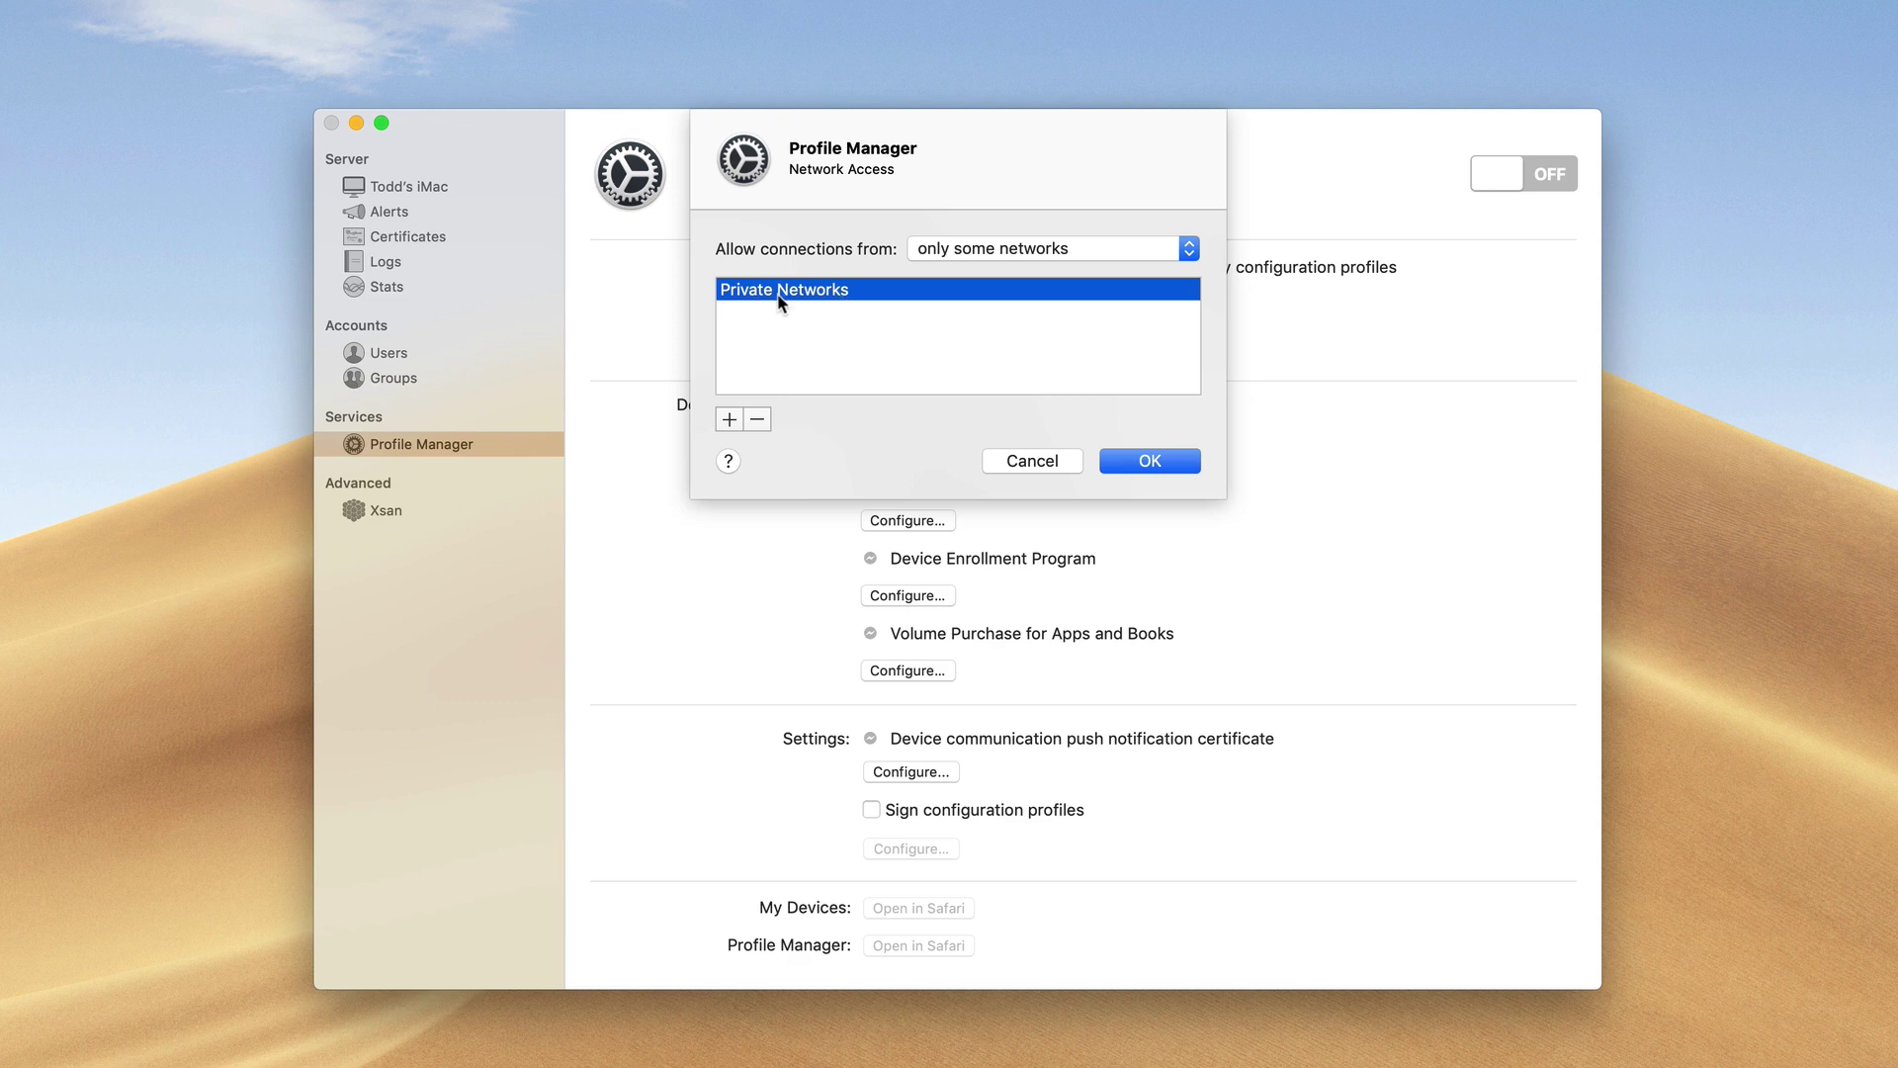
{"action": "left_click", "coordinate": [1187, 251]}
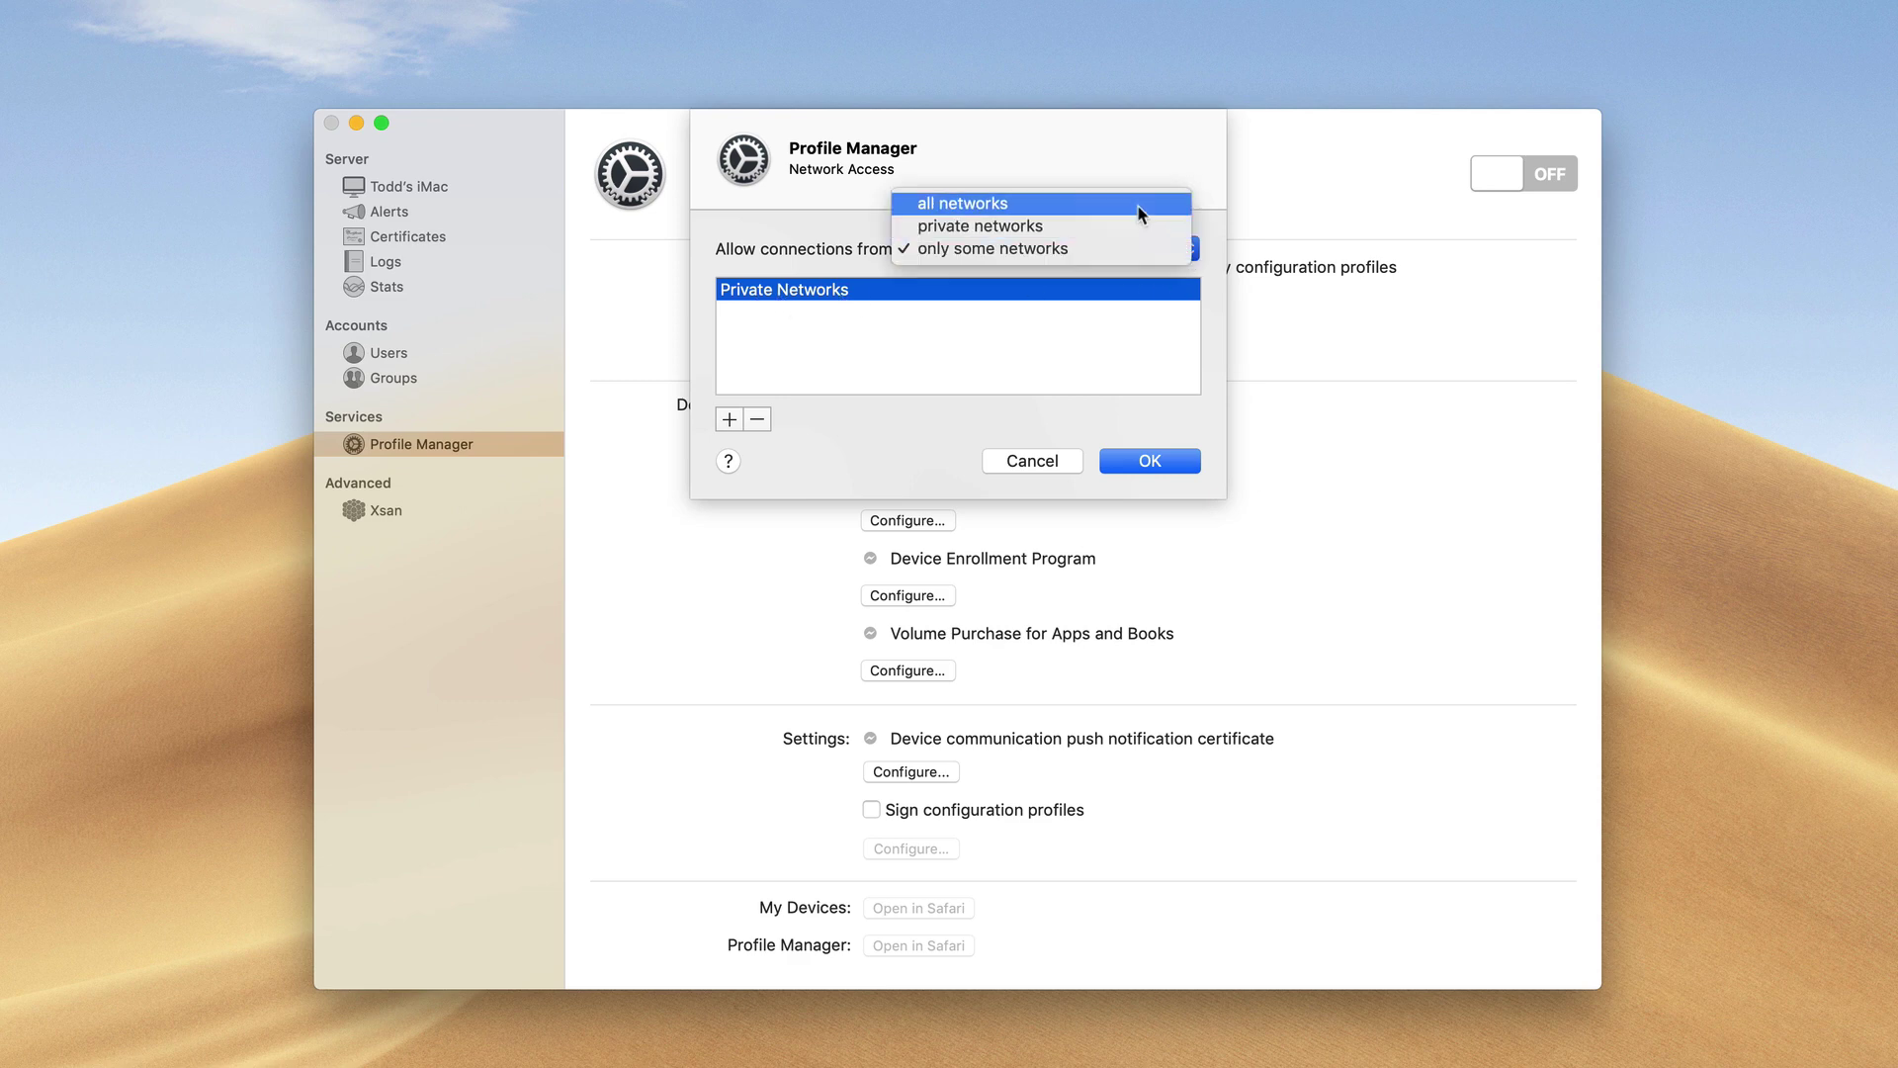
{"action": "left_click", "coordinate": [1141, 205]}
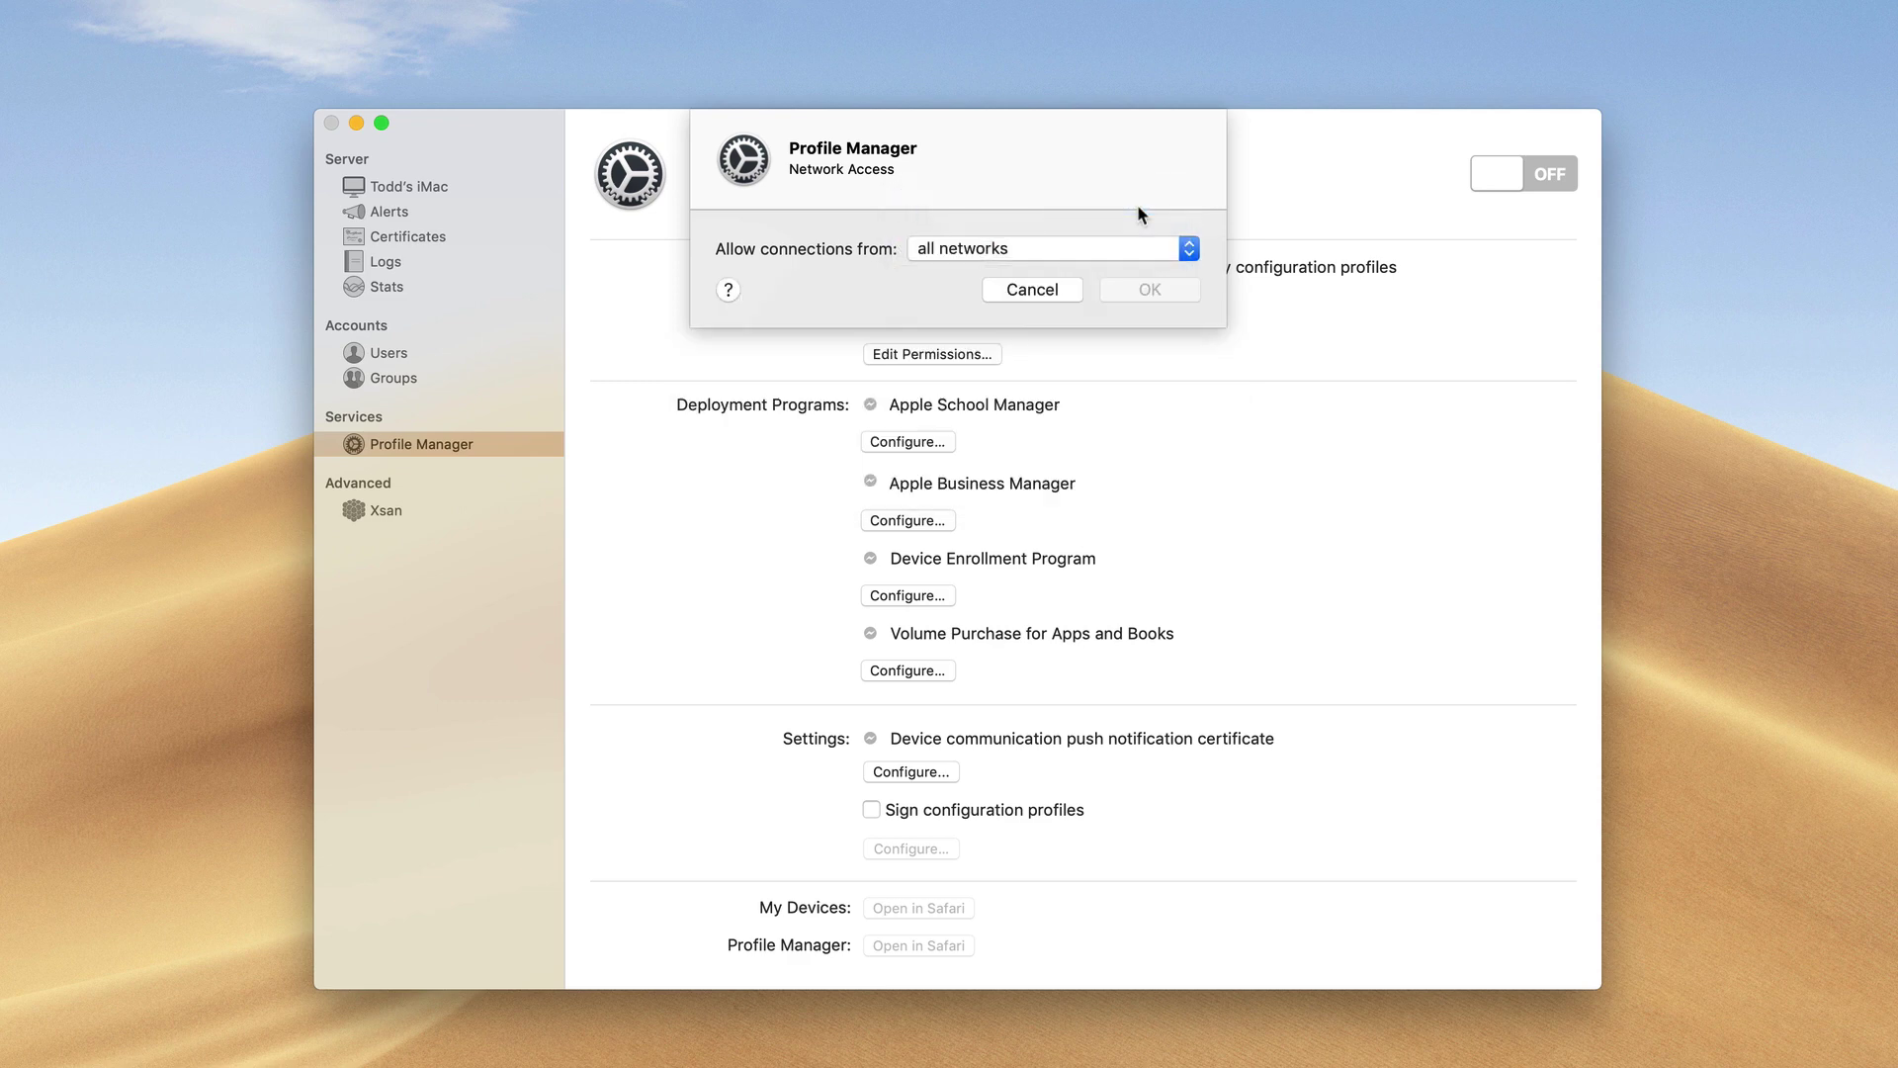
{"action": "left_click", "coordinate": [1028, 289]}
{"action": "left_click", "coordinate": [423, 187]}
{"action": "left_click", "coordinate": [1181, 240]}
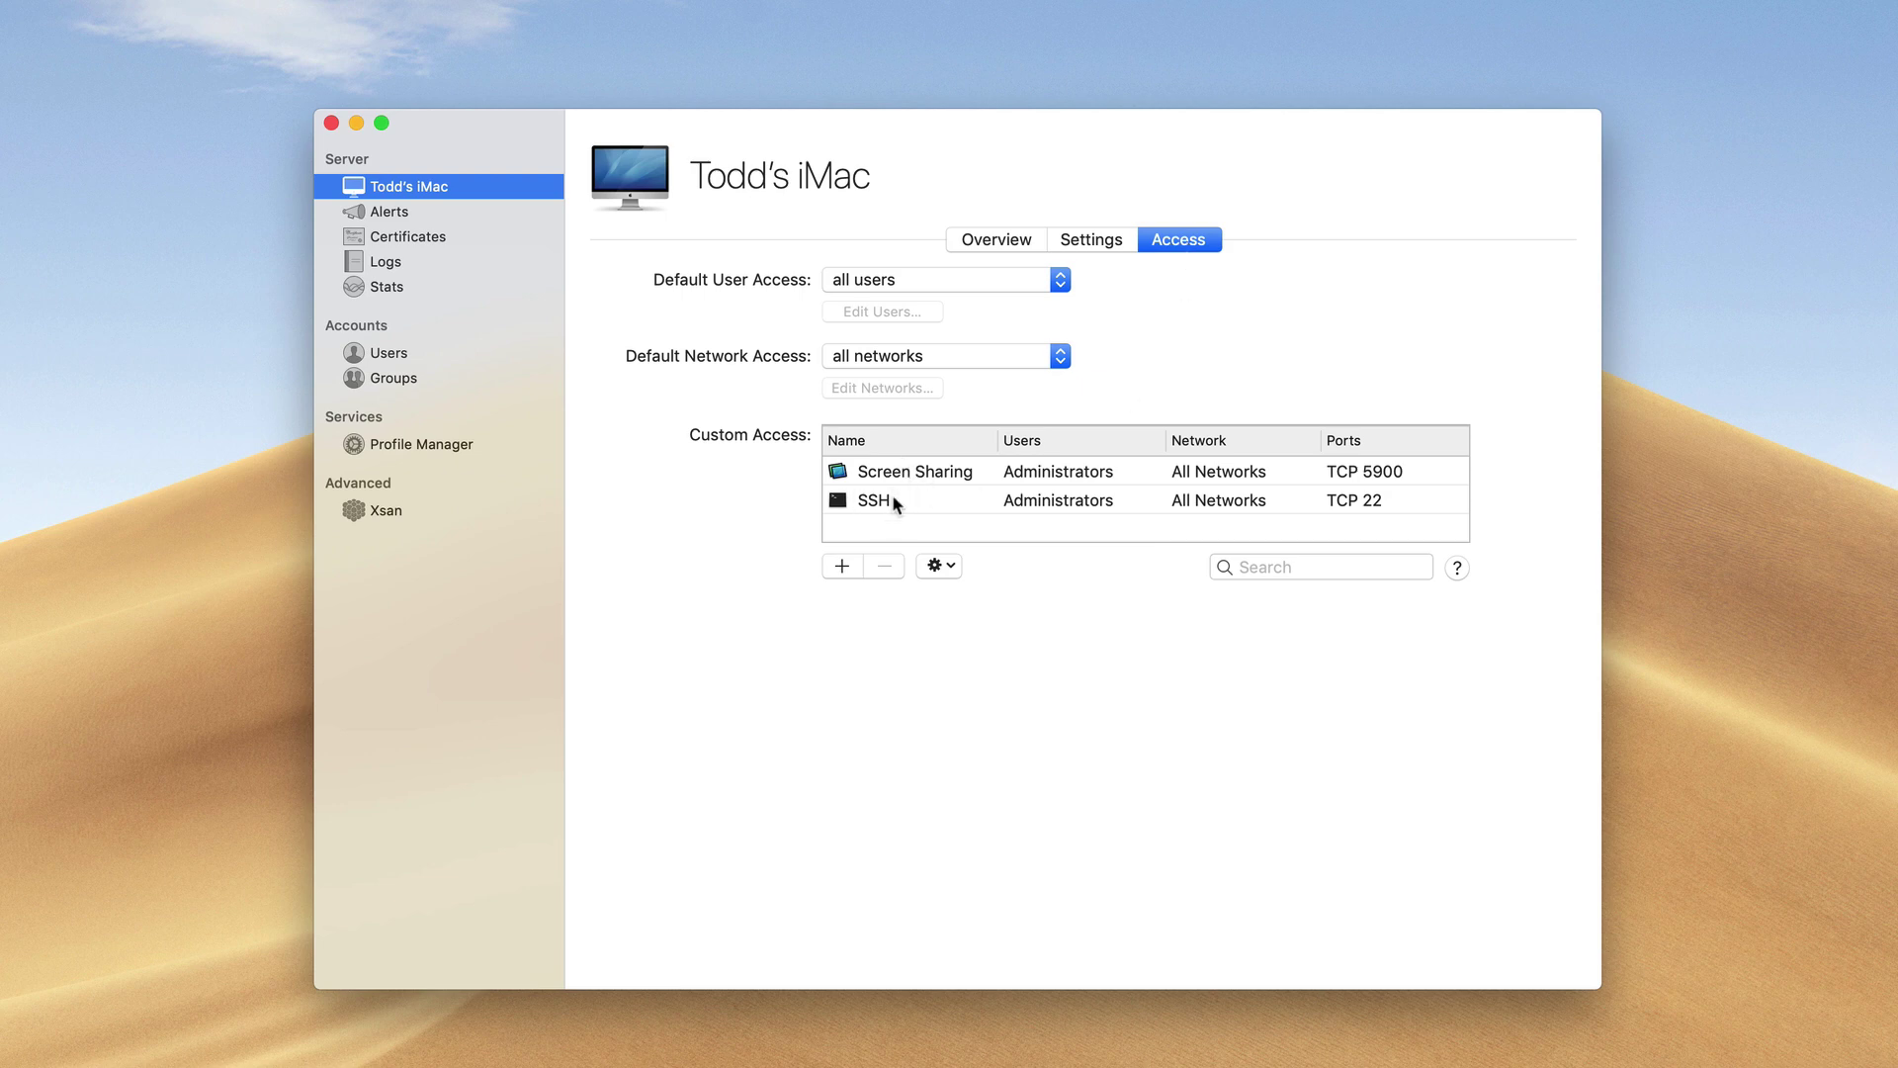
{"action": "left_click", "coordinate": [842, 568]}
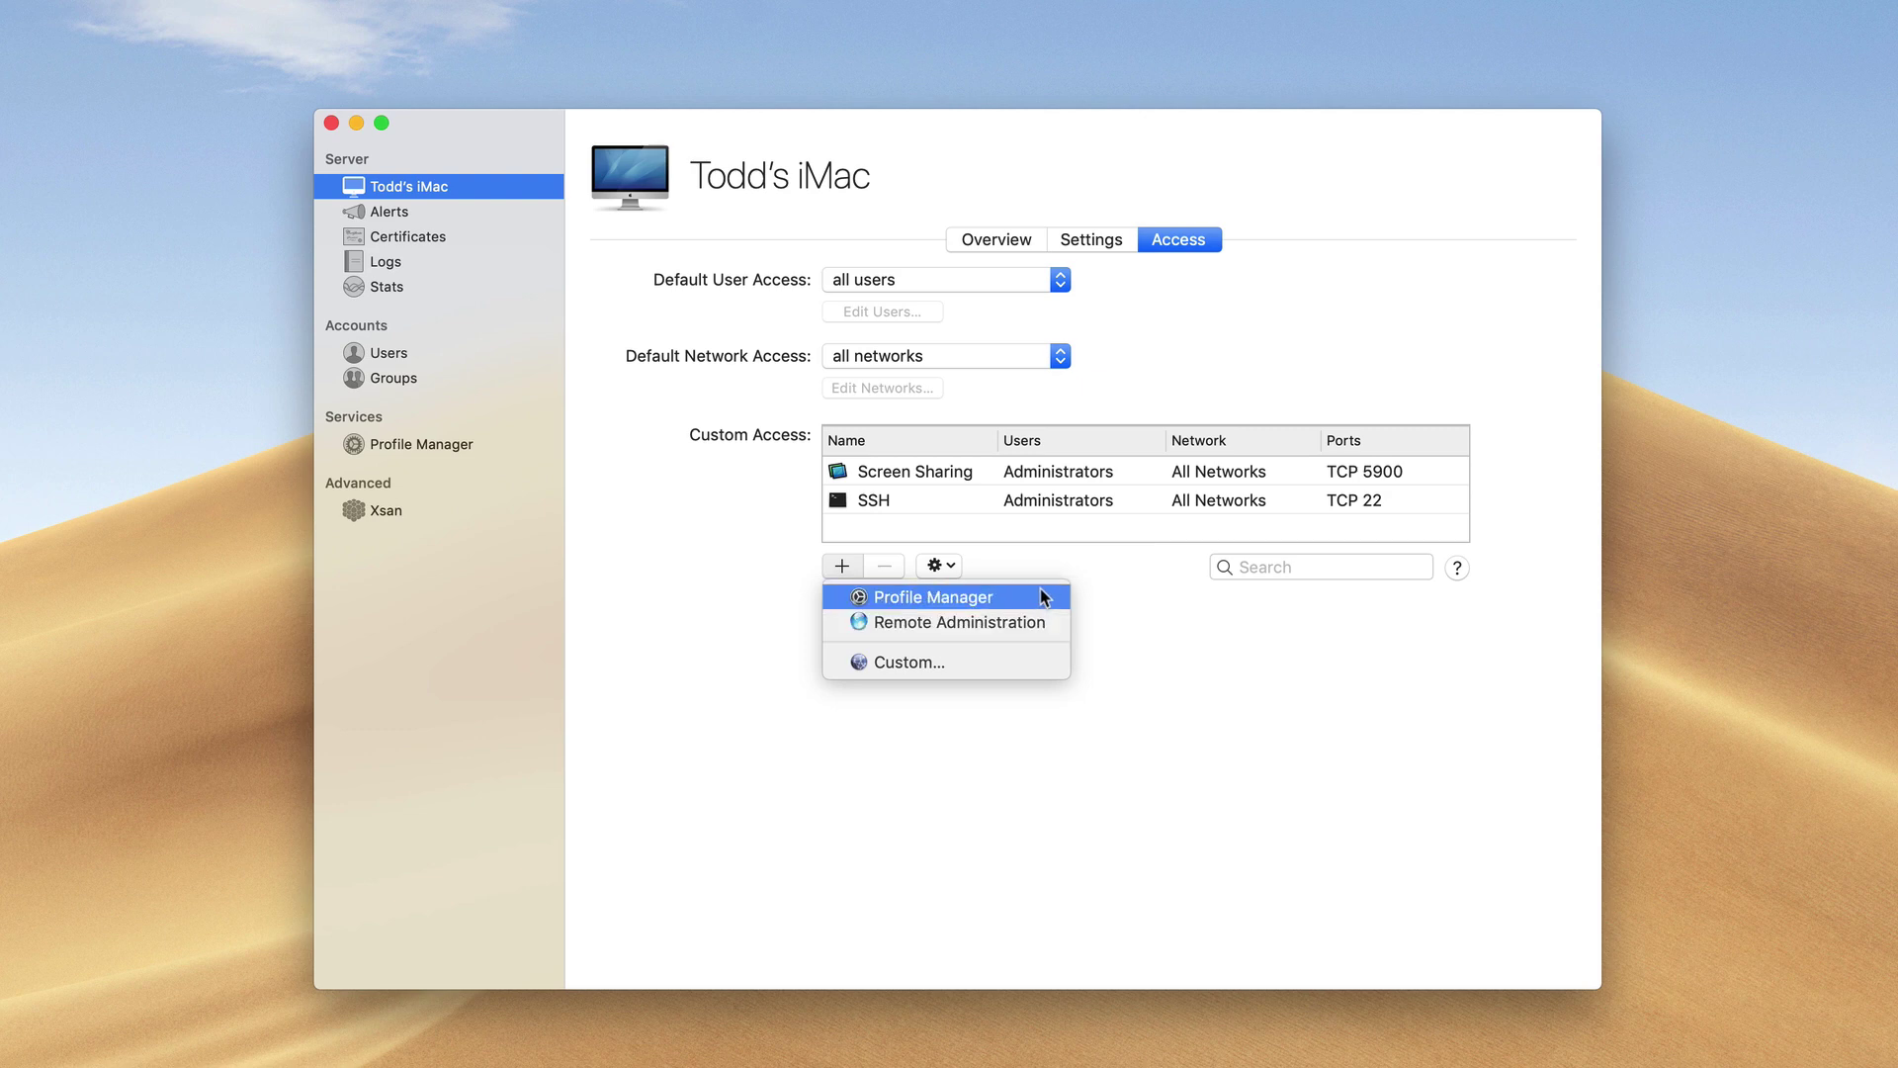
{"action": "left_click", "coordinate": [1099, 558]}
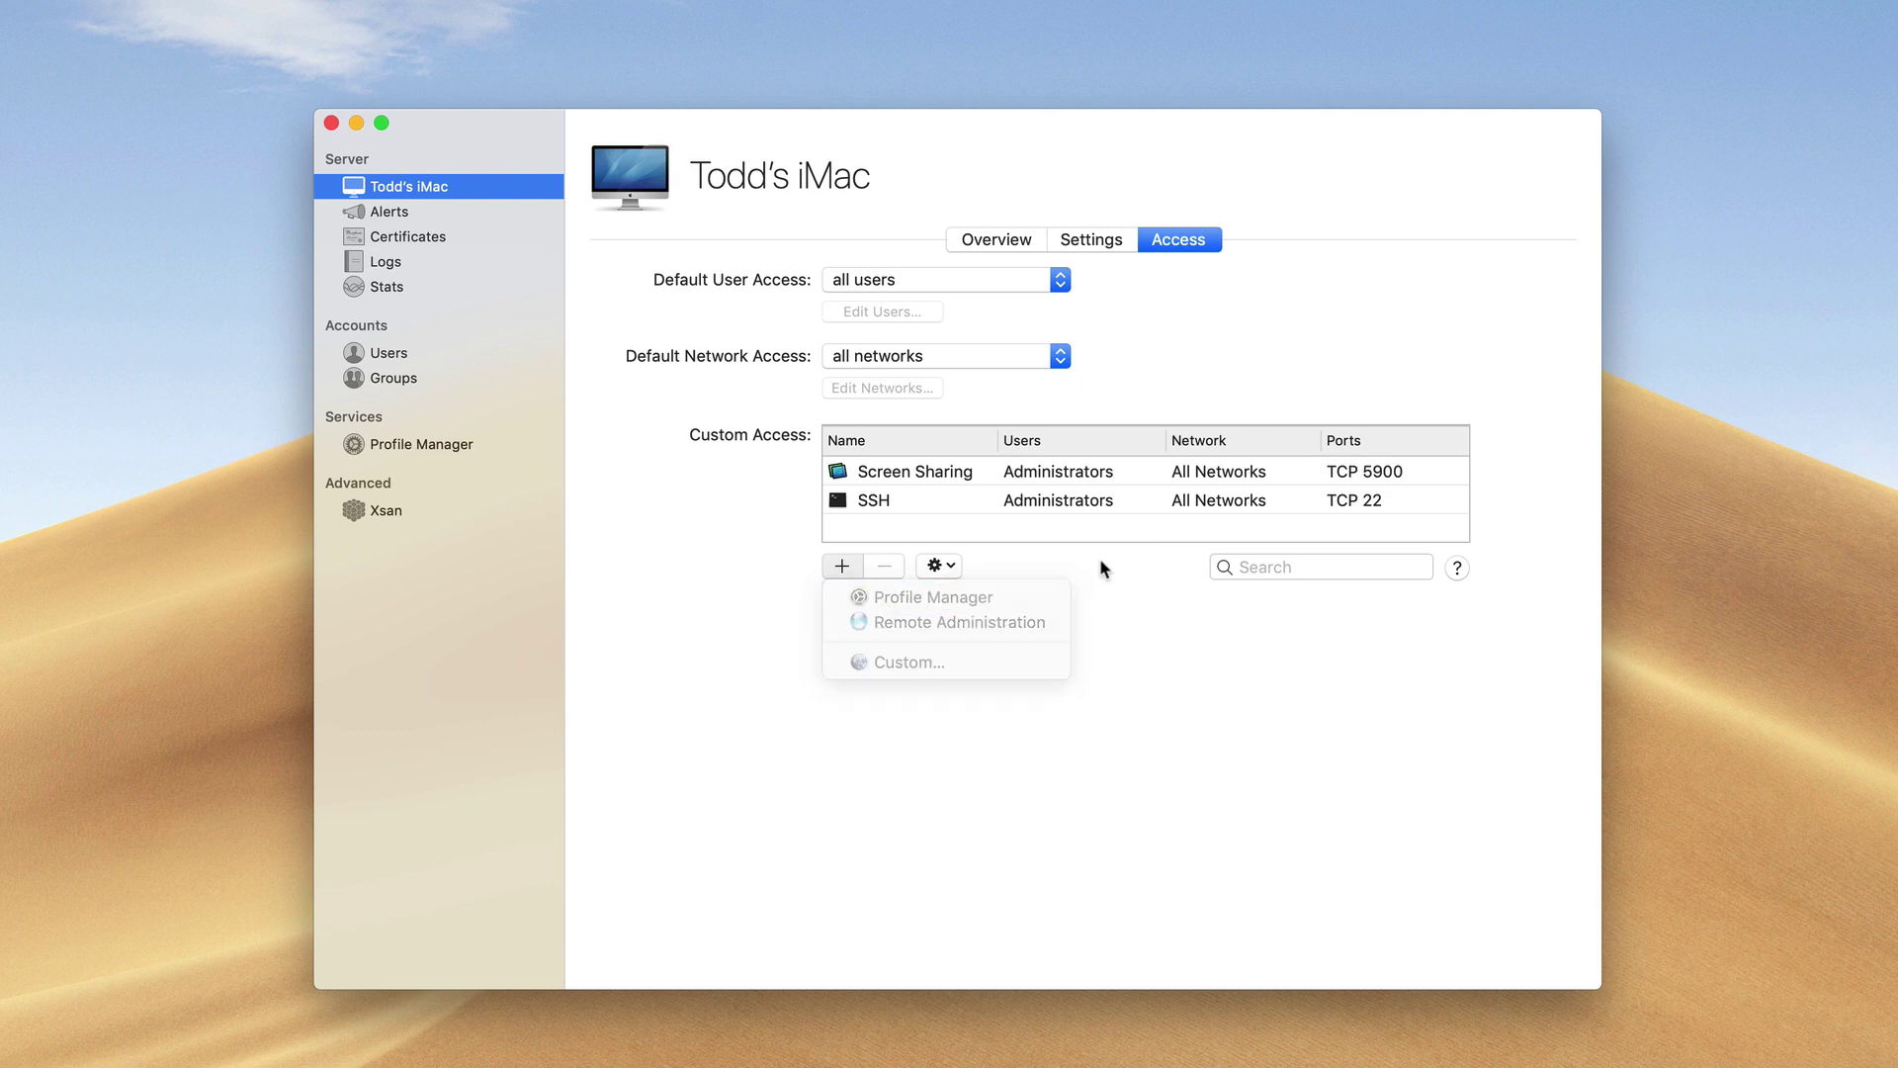
{"action": "left_click", "coordinate": [952, 571]}
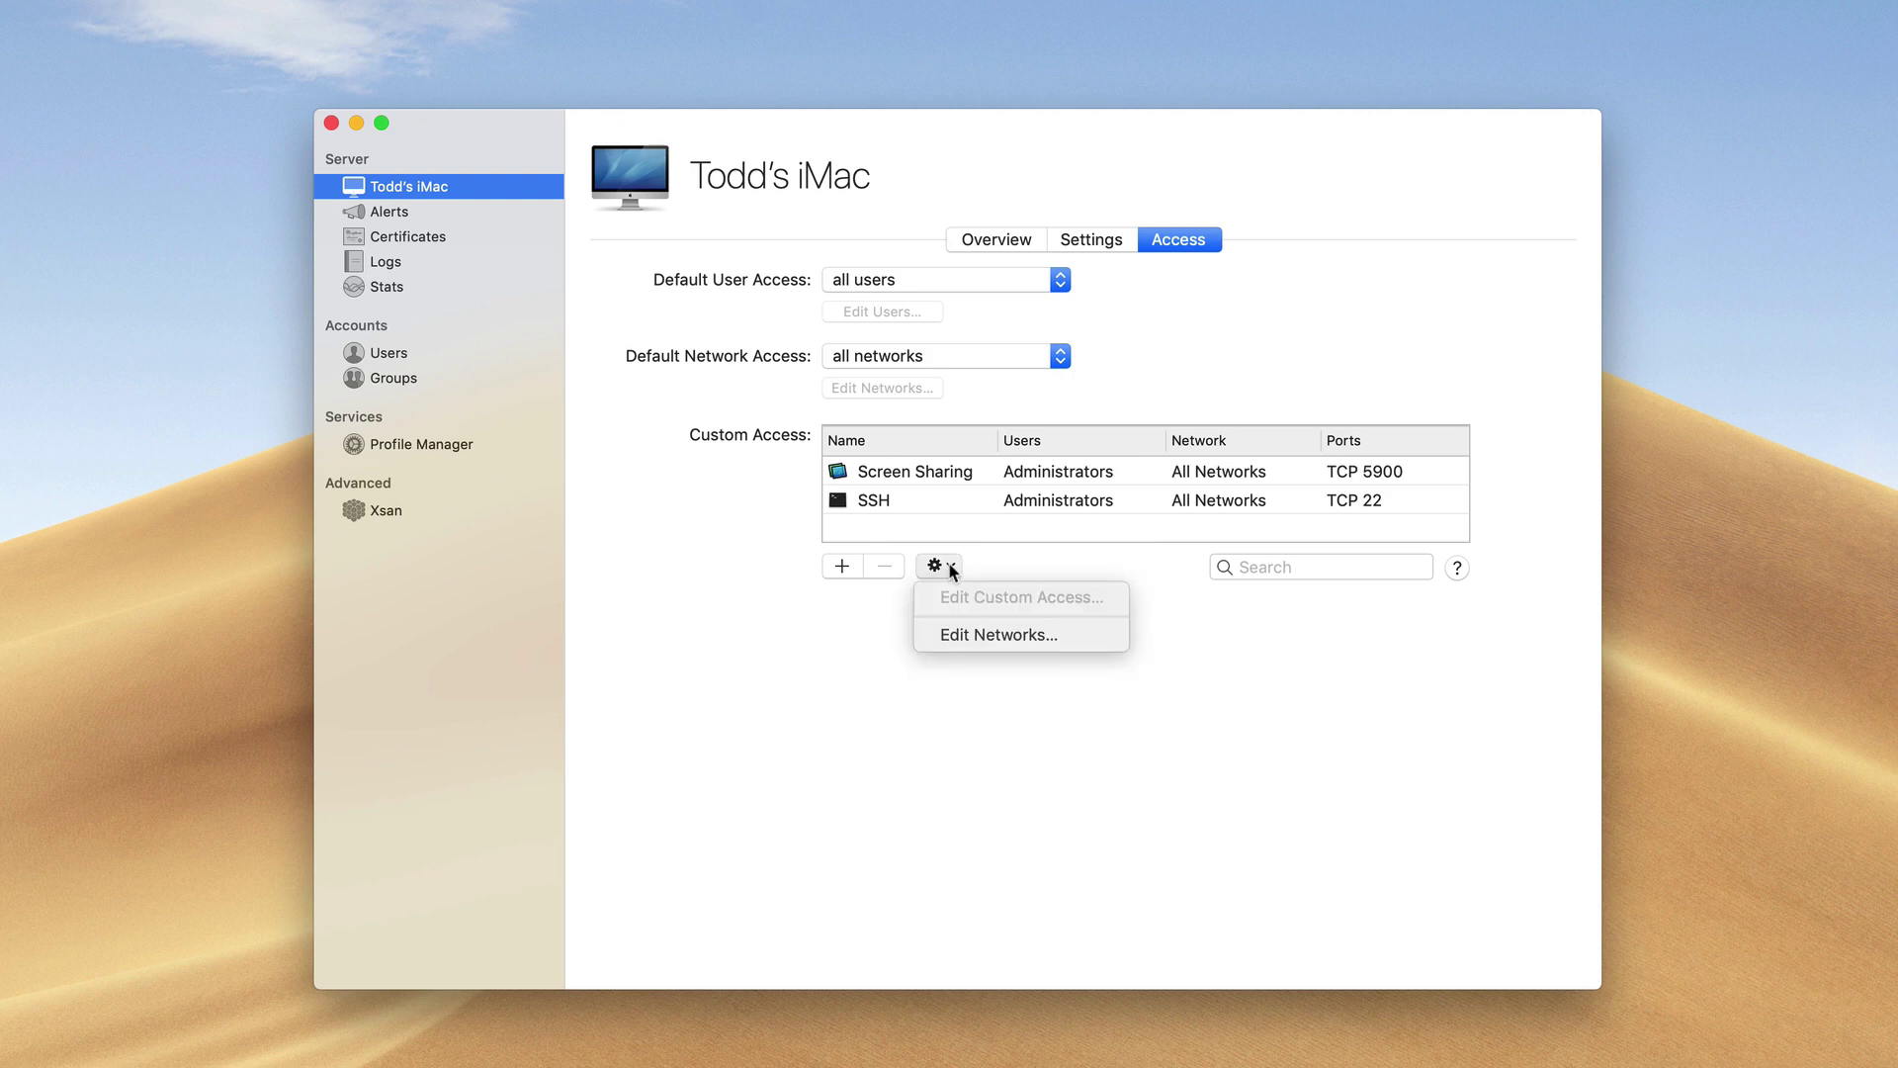
{"action": "left_click", "coordinate": [952, 570]}
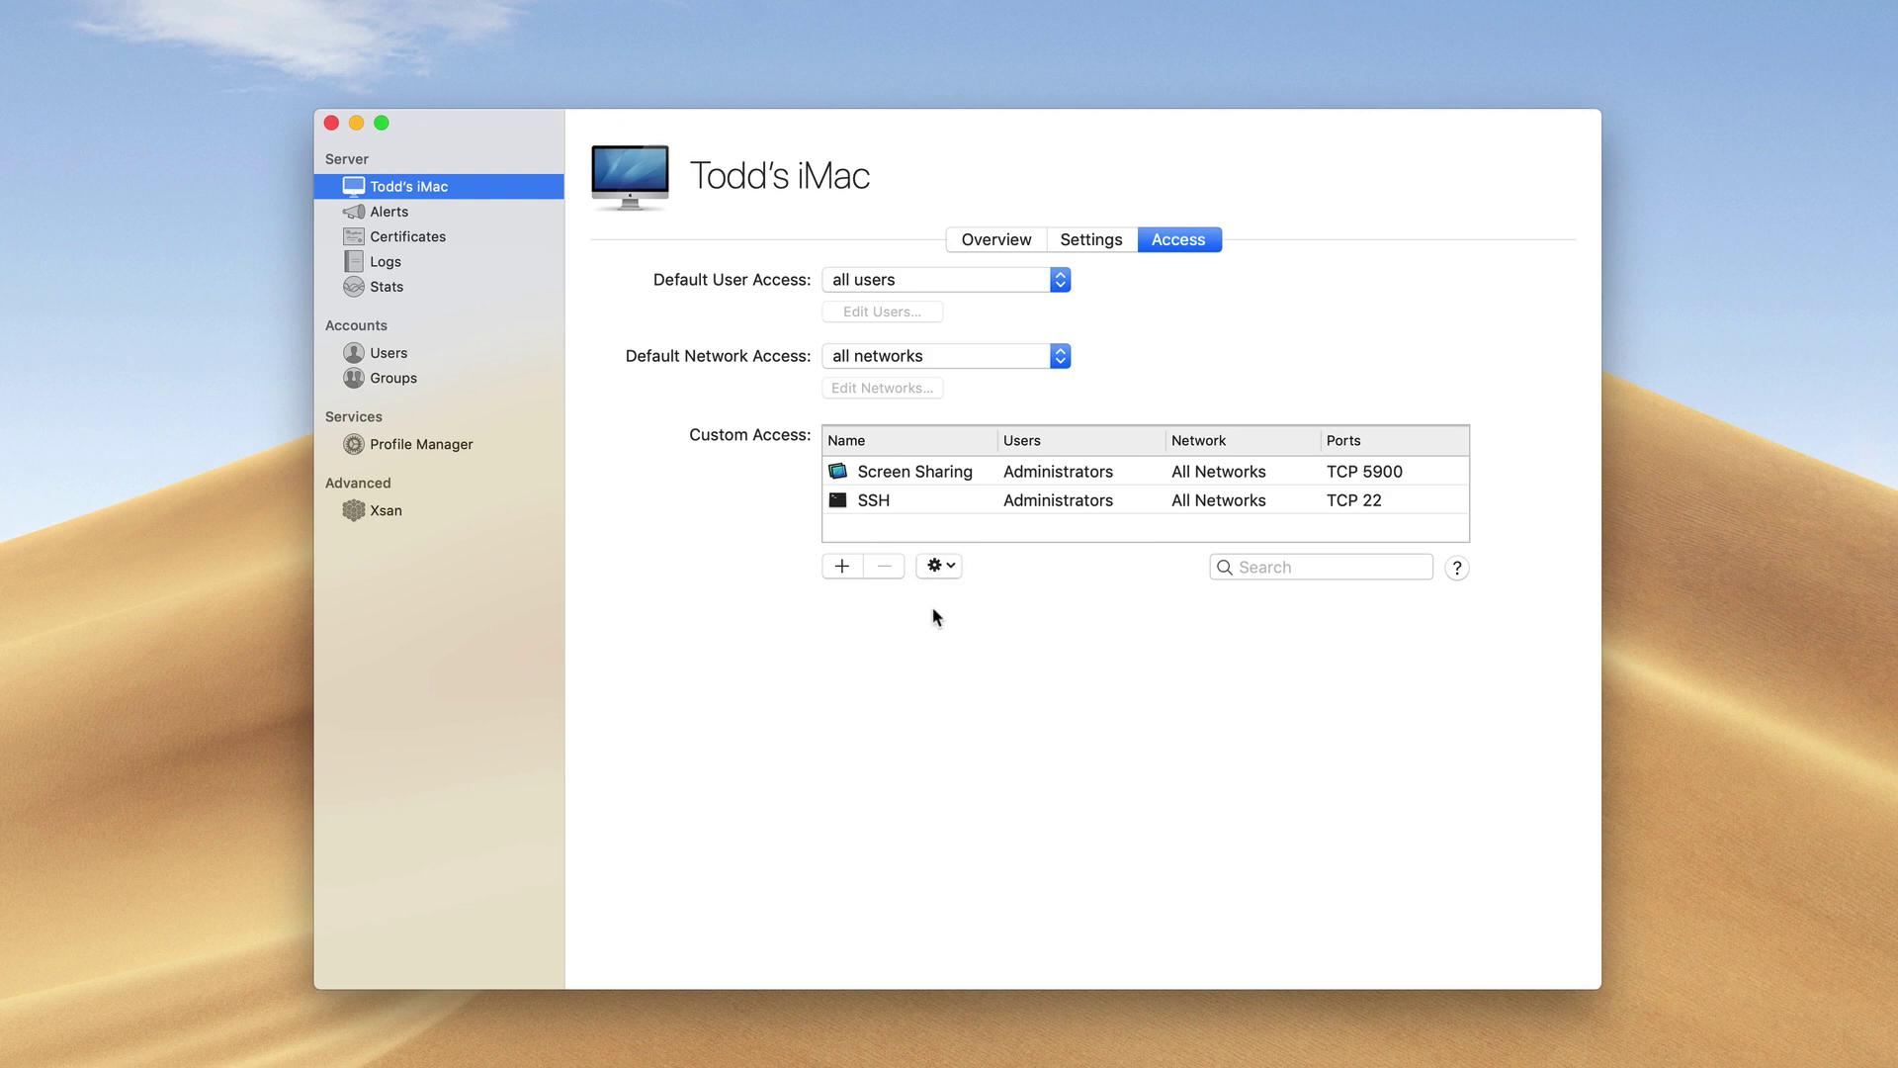
{"action": "left_click", "coordinate": [388, 447]}
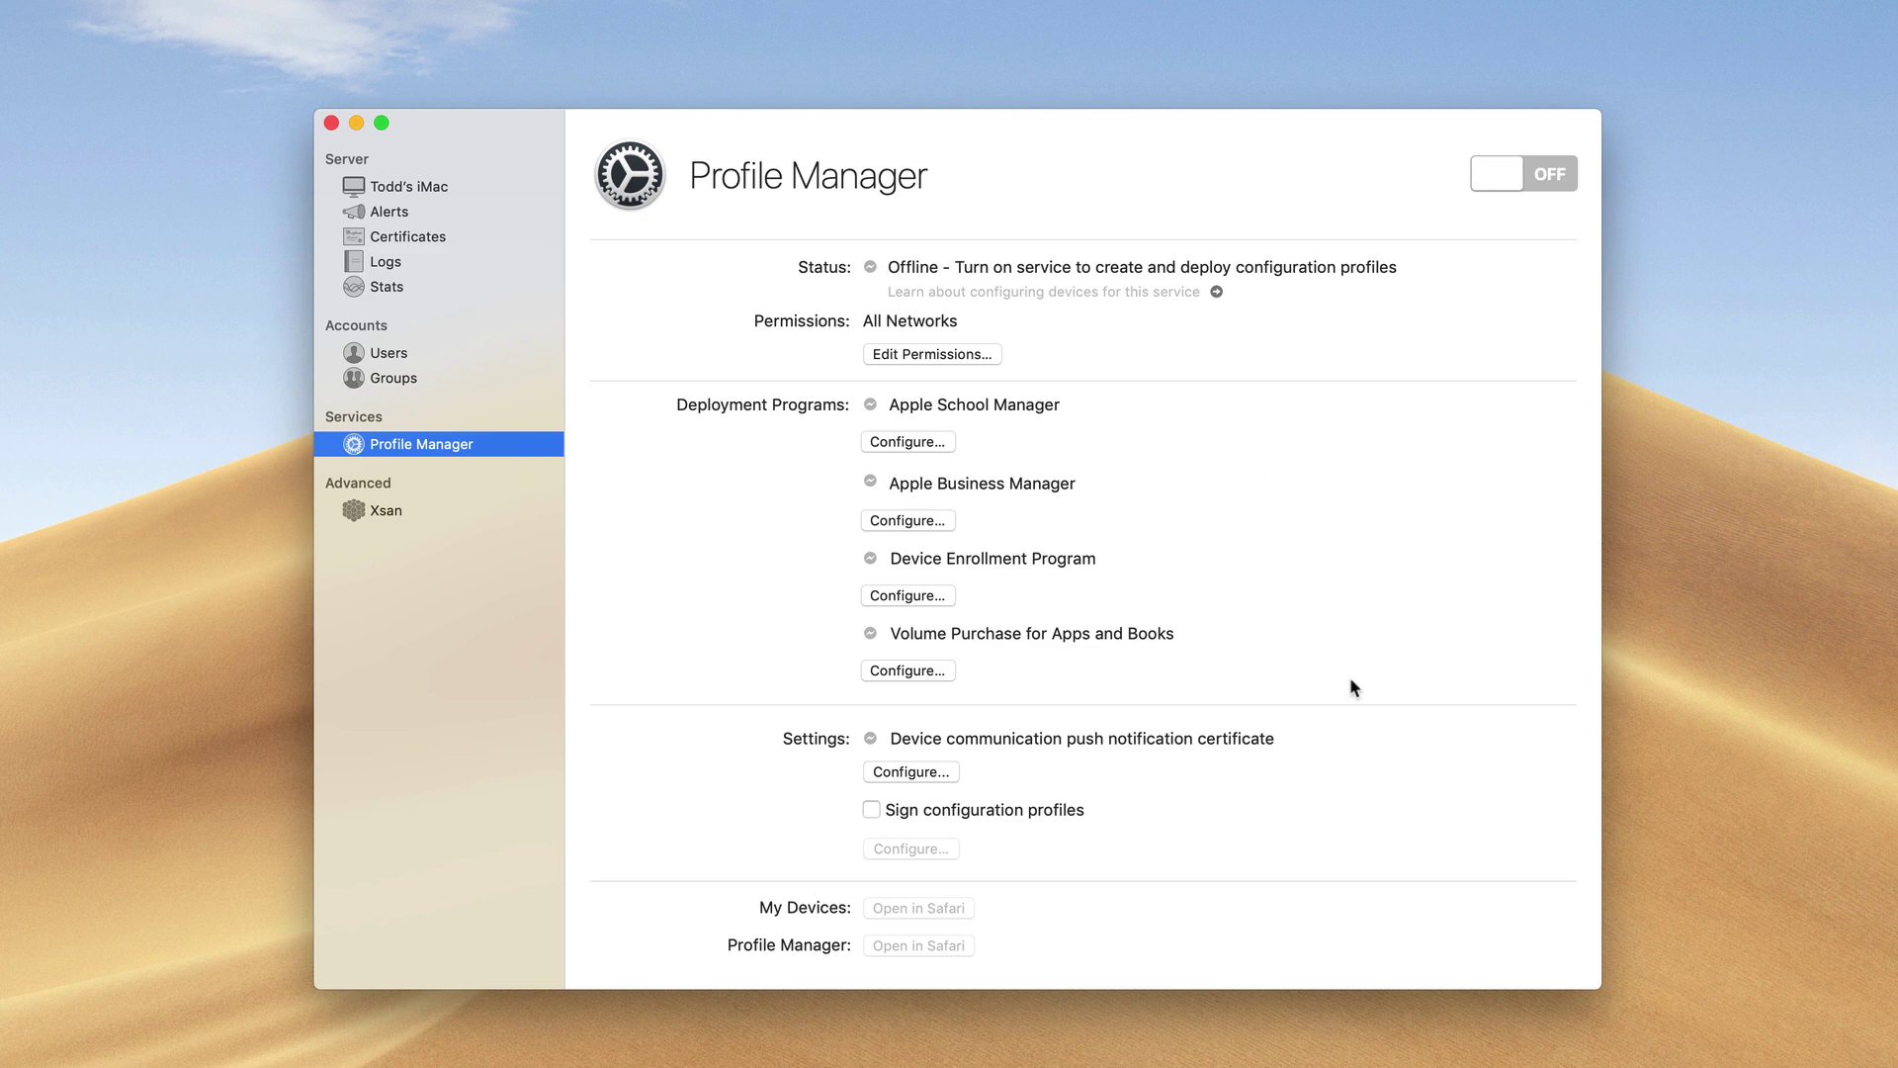
Turn Profile Manager on and enter the organization's contact name and e-mail address
{"action": "left_click", "coordinate": [1549, 175]}
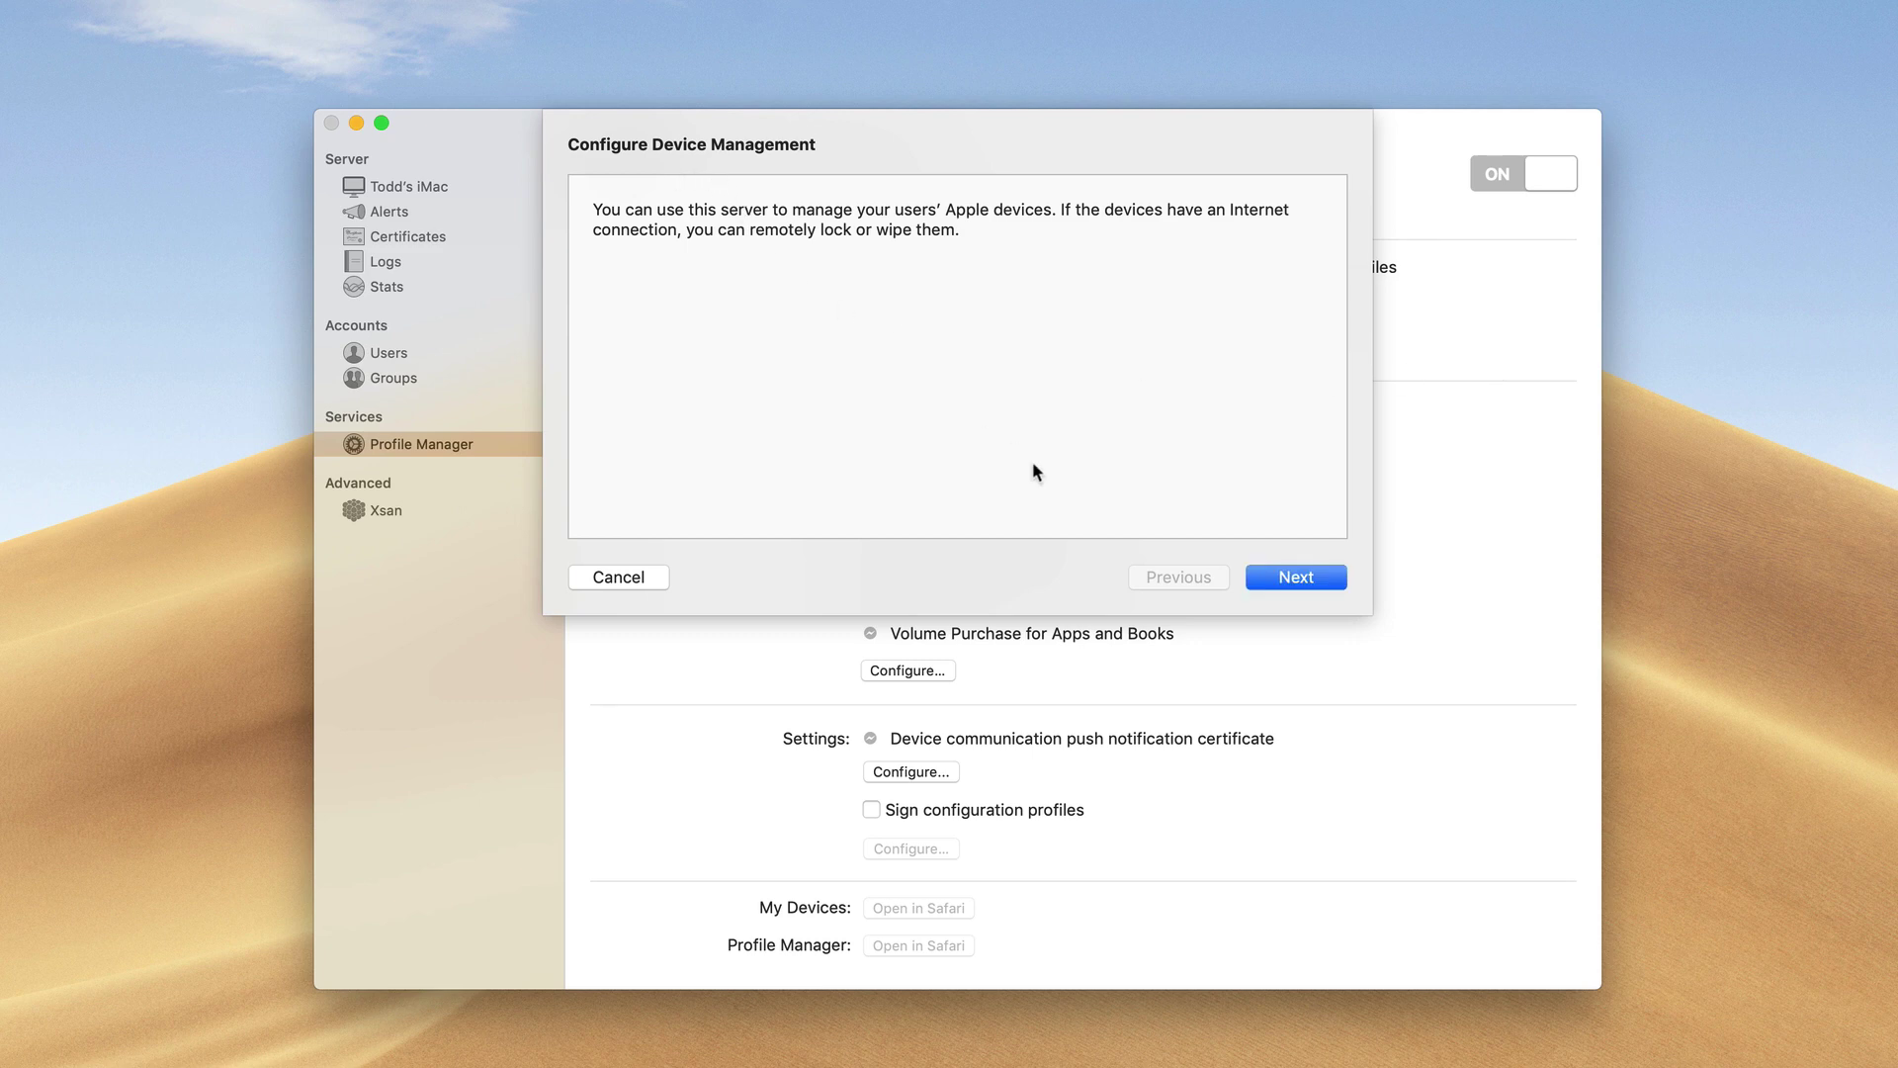
{"action": "left_click", "coordinate": [1297, 581]}
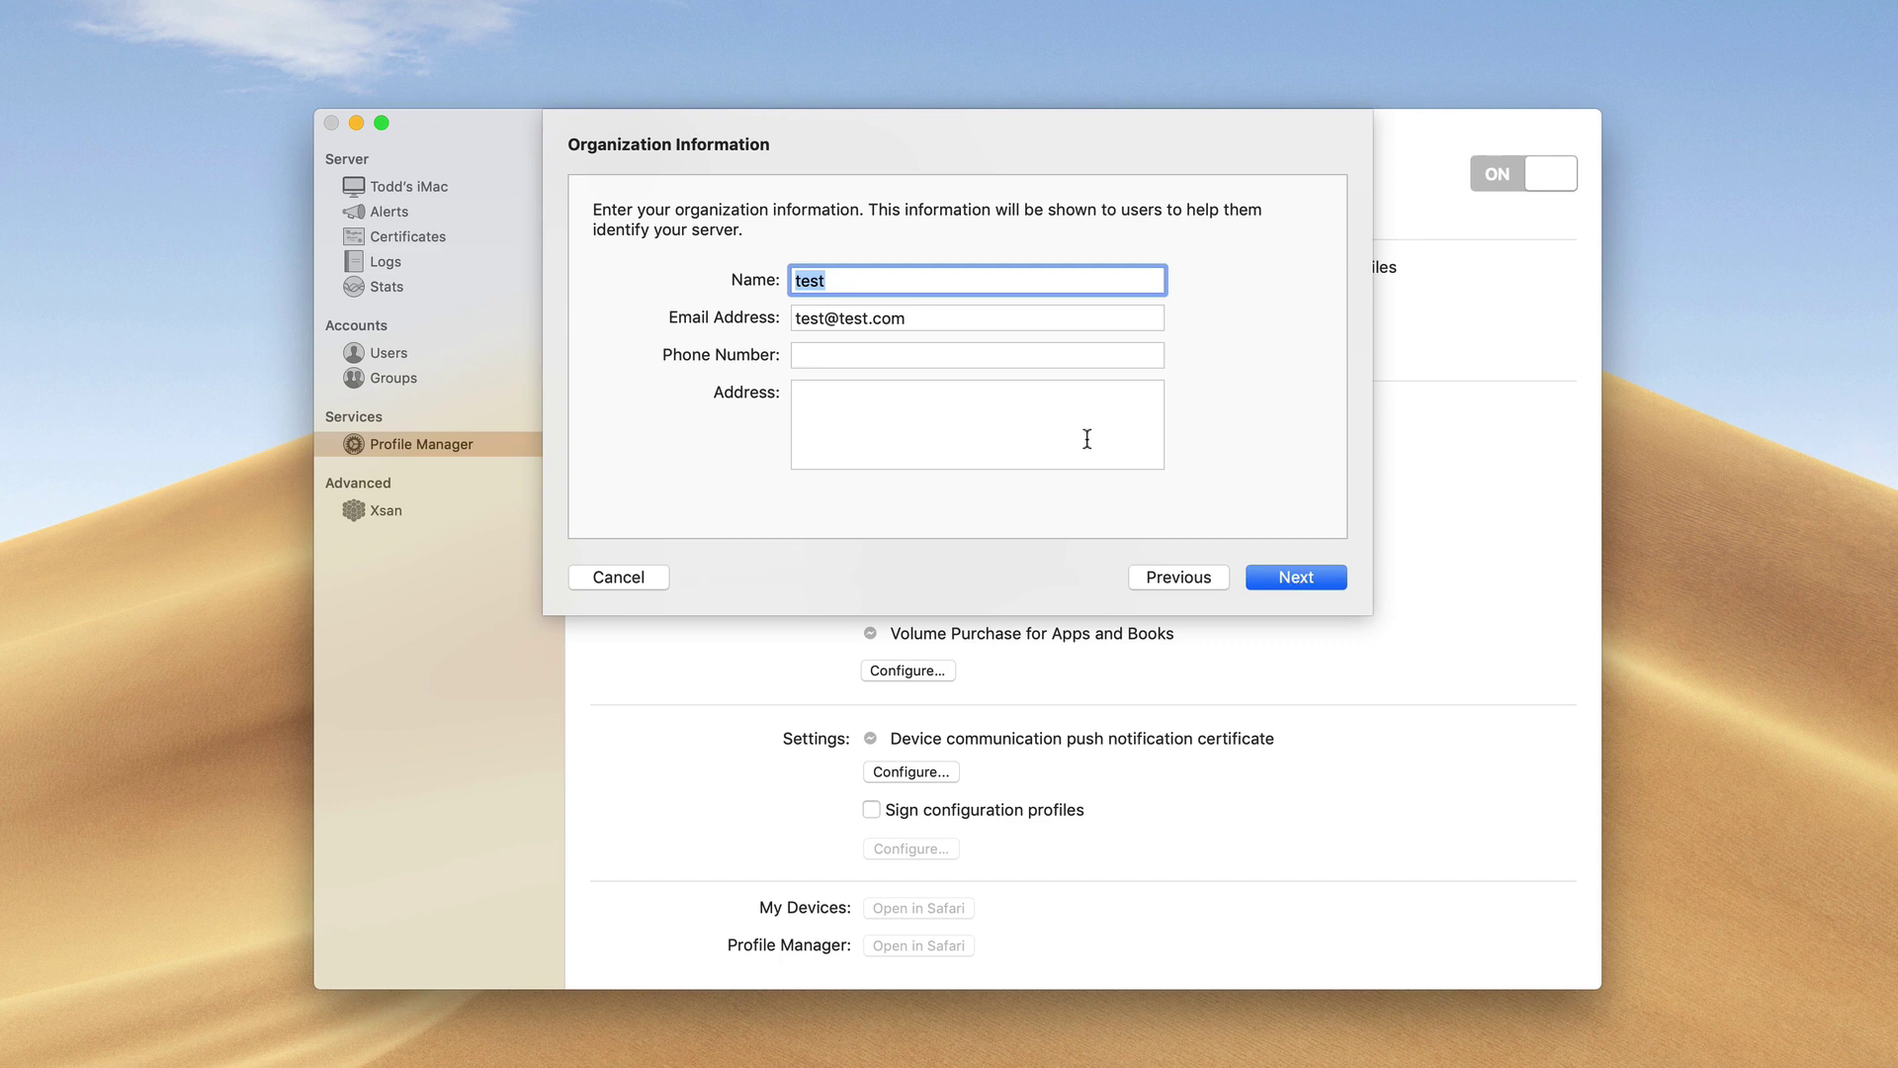
{"action": "type", "text": "Todd Olthoff"}
{"action": "key", "text": "Tab"}
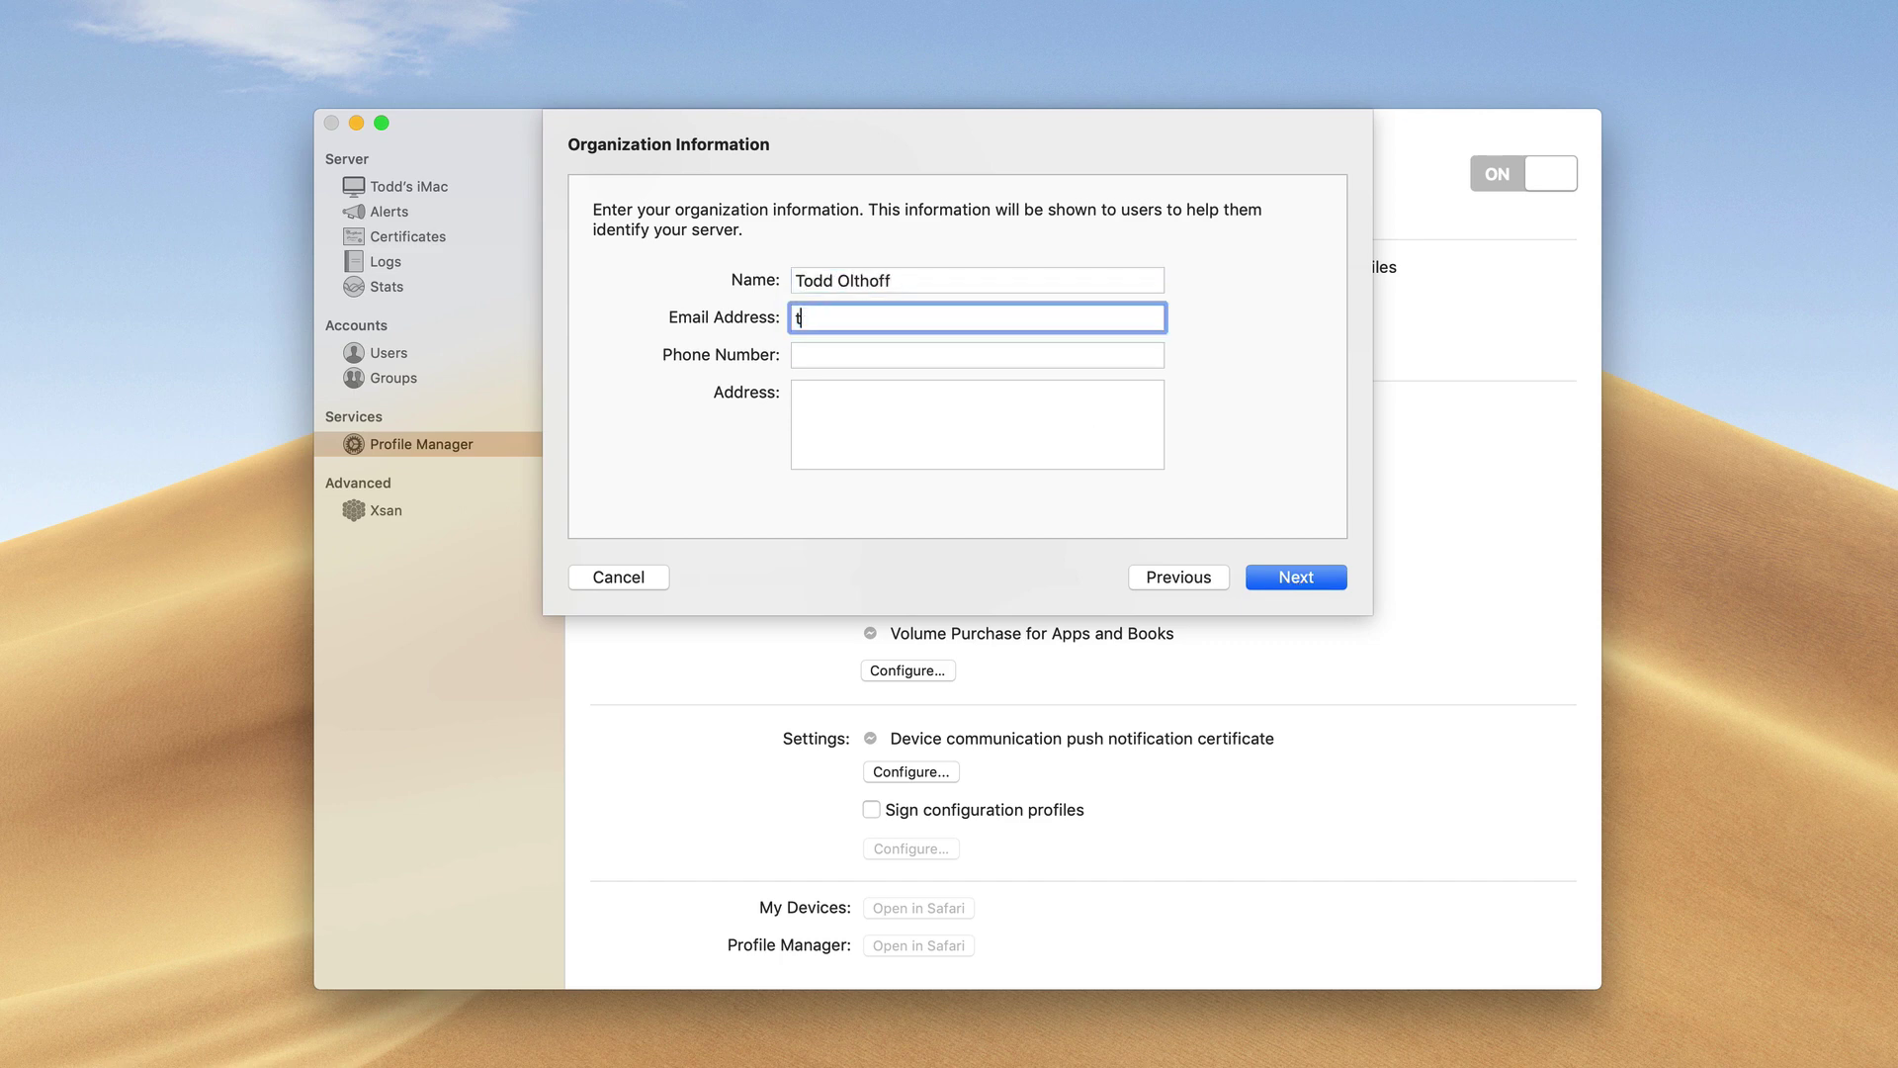
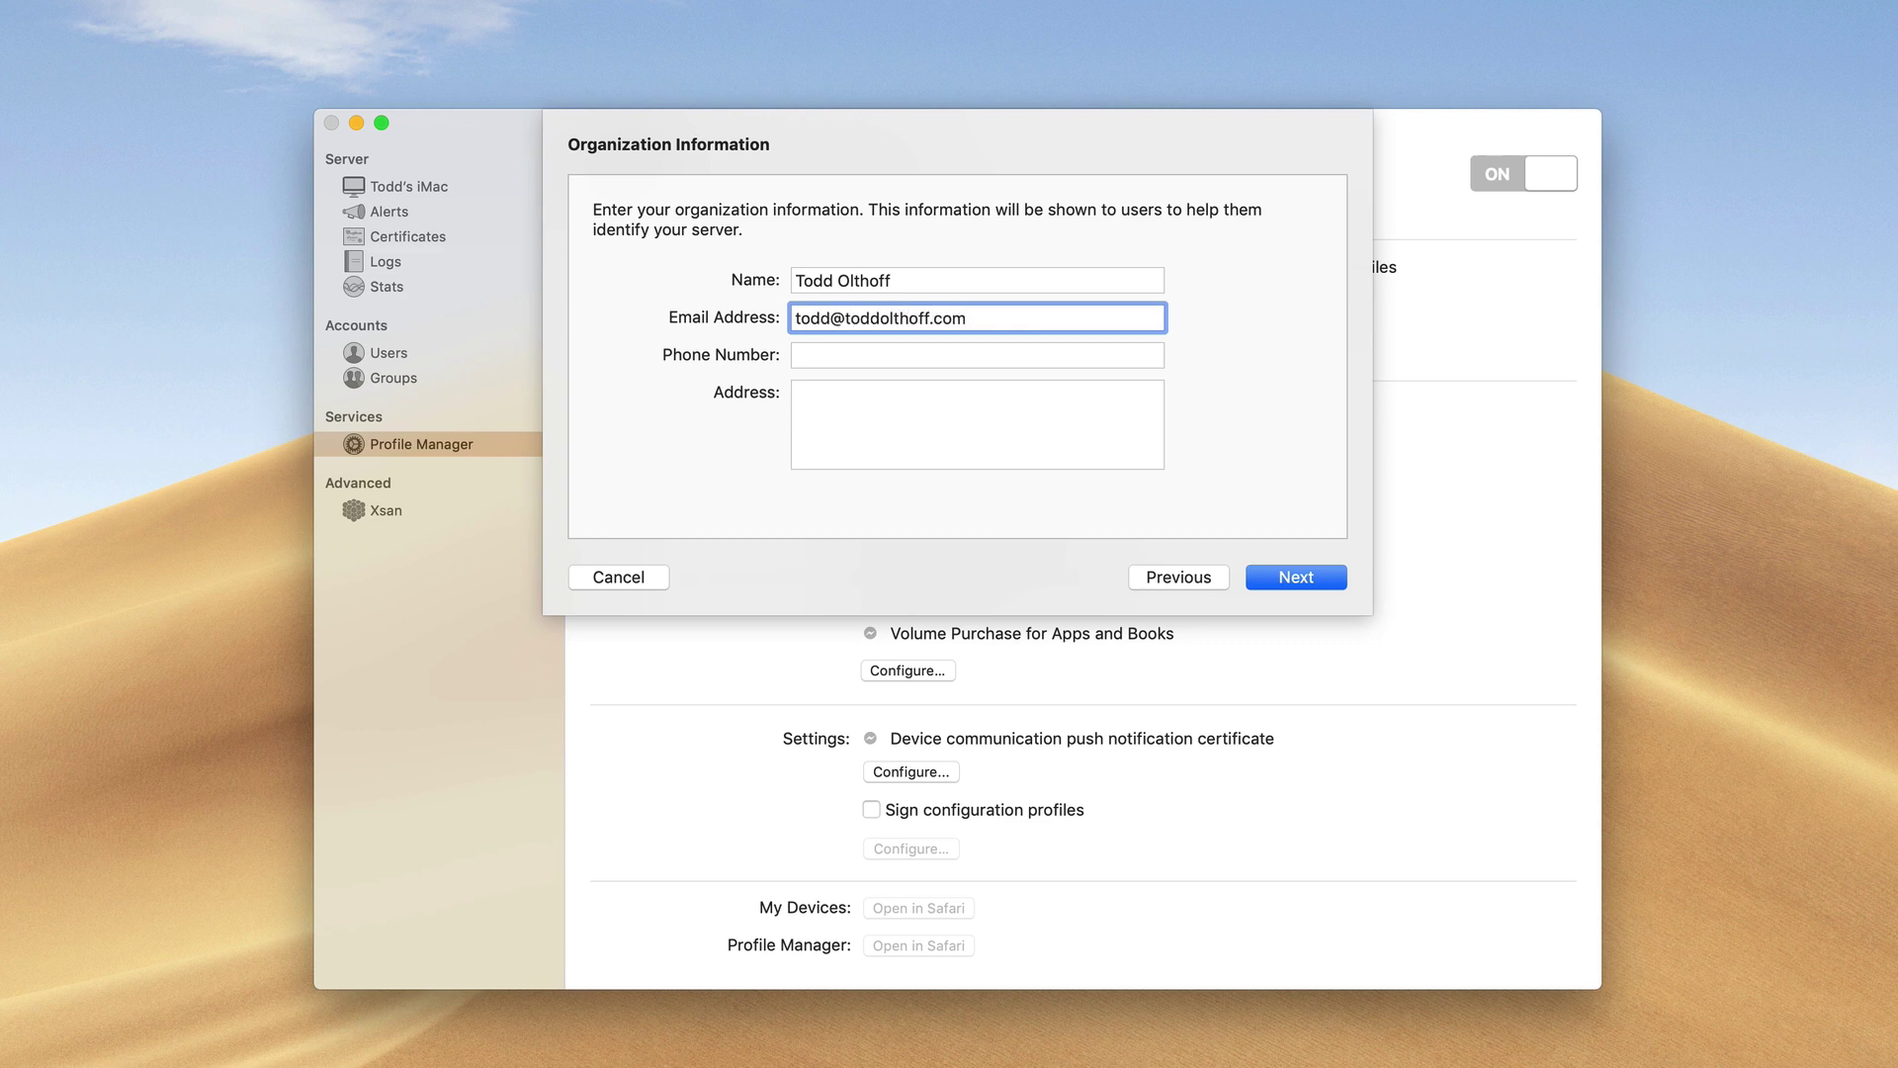
{"action": "key", "text": "Tab"}
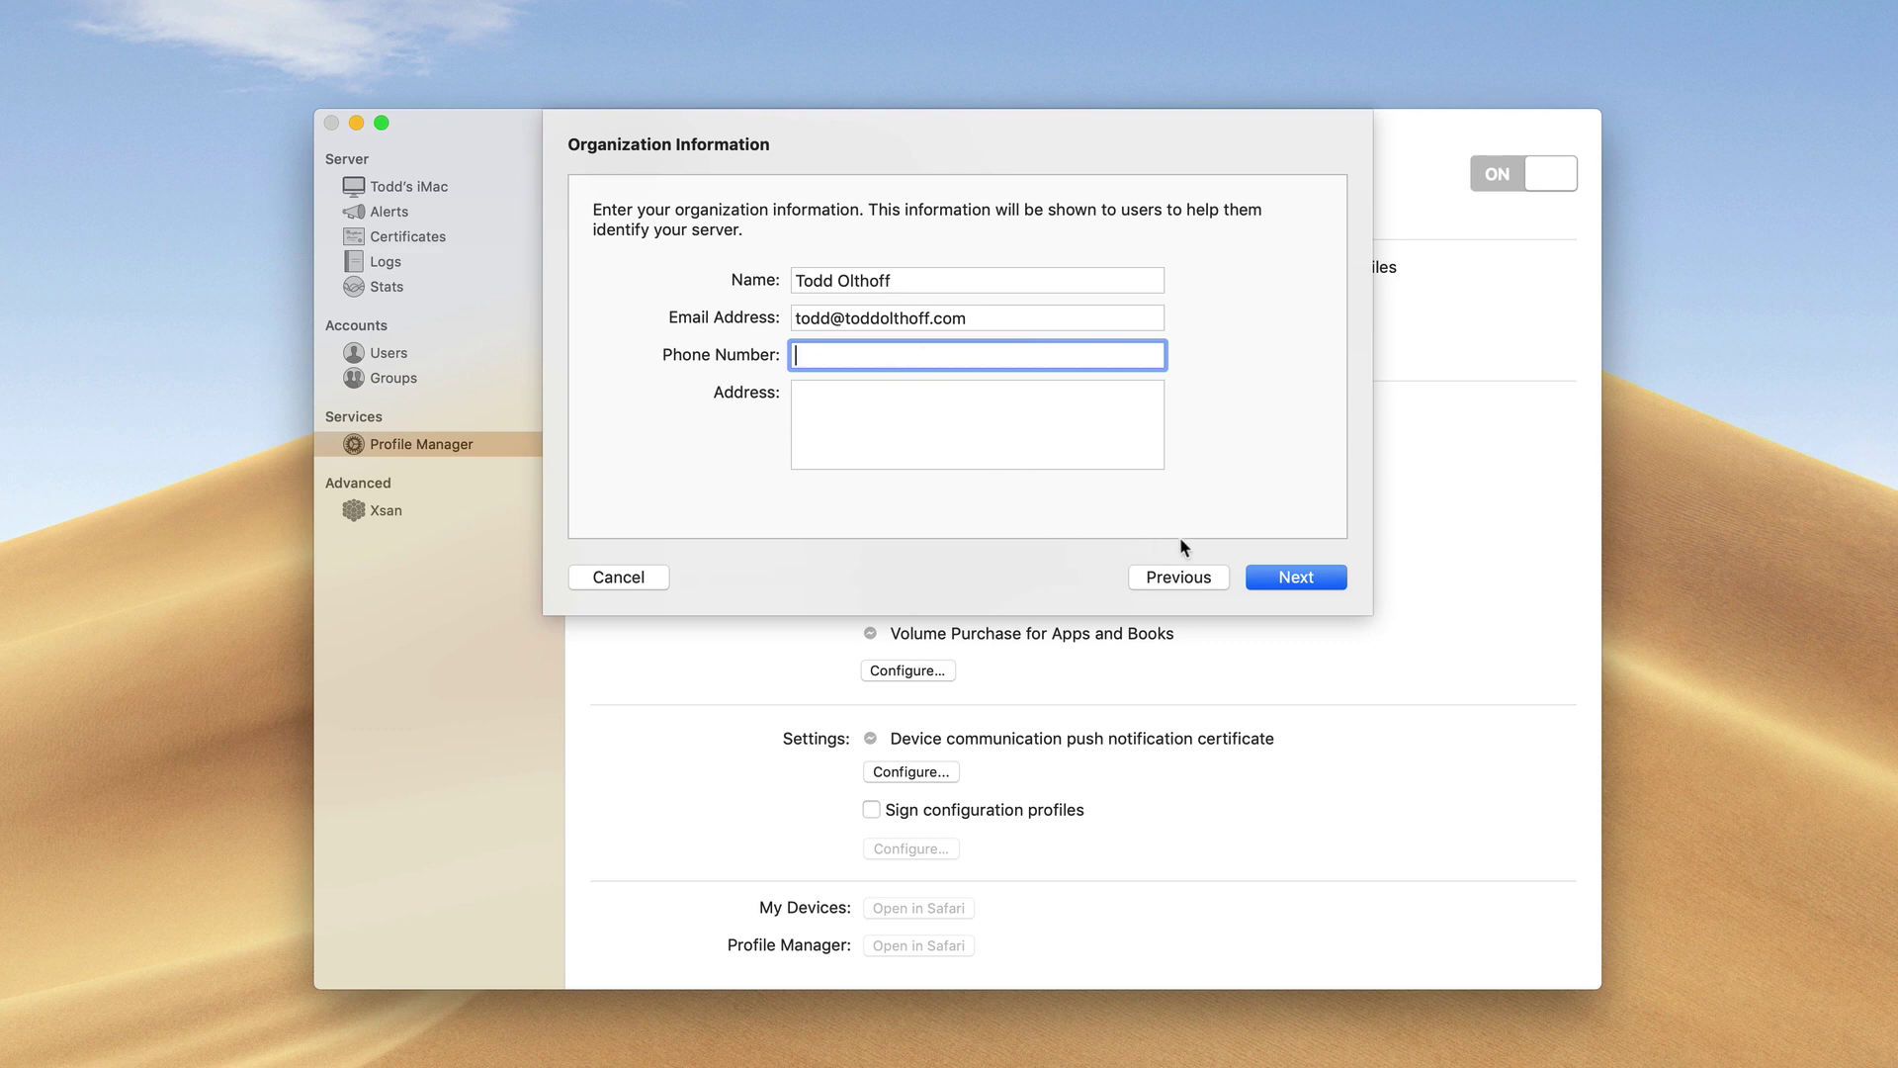
{"action": "left_click", "coordinate": [1295, 576]}
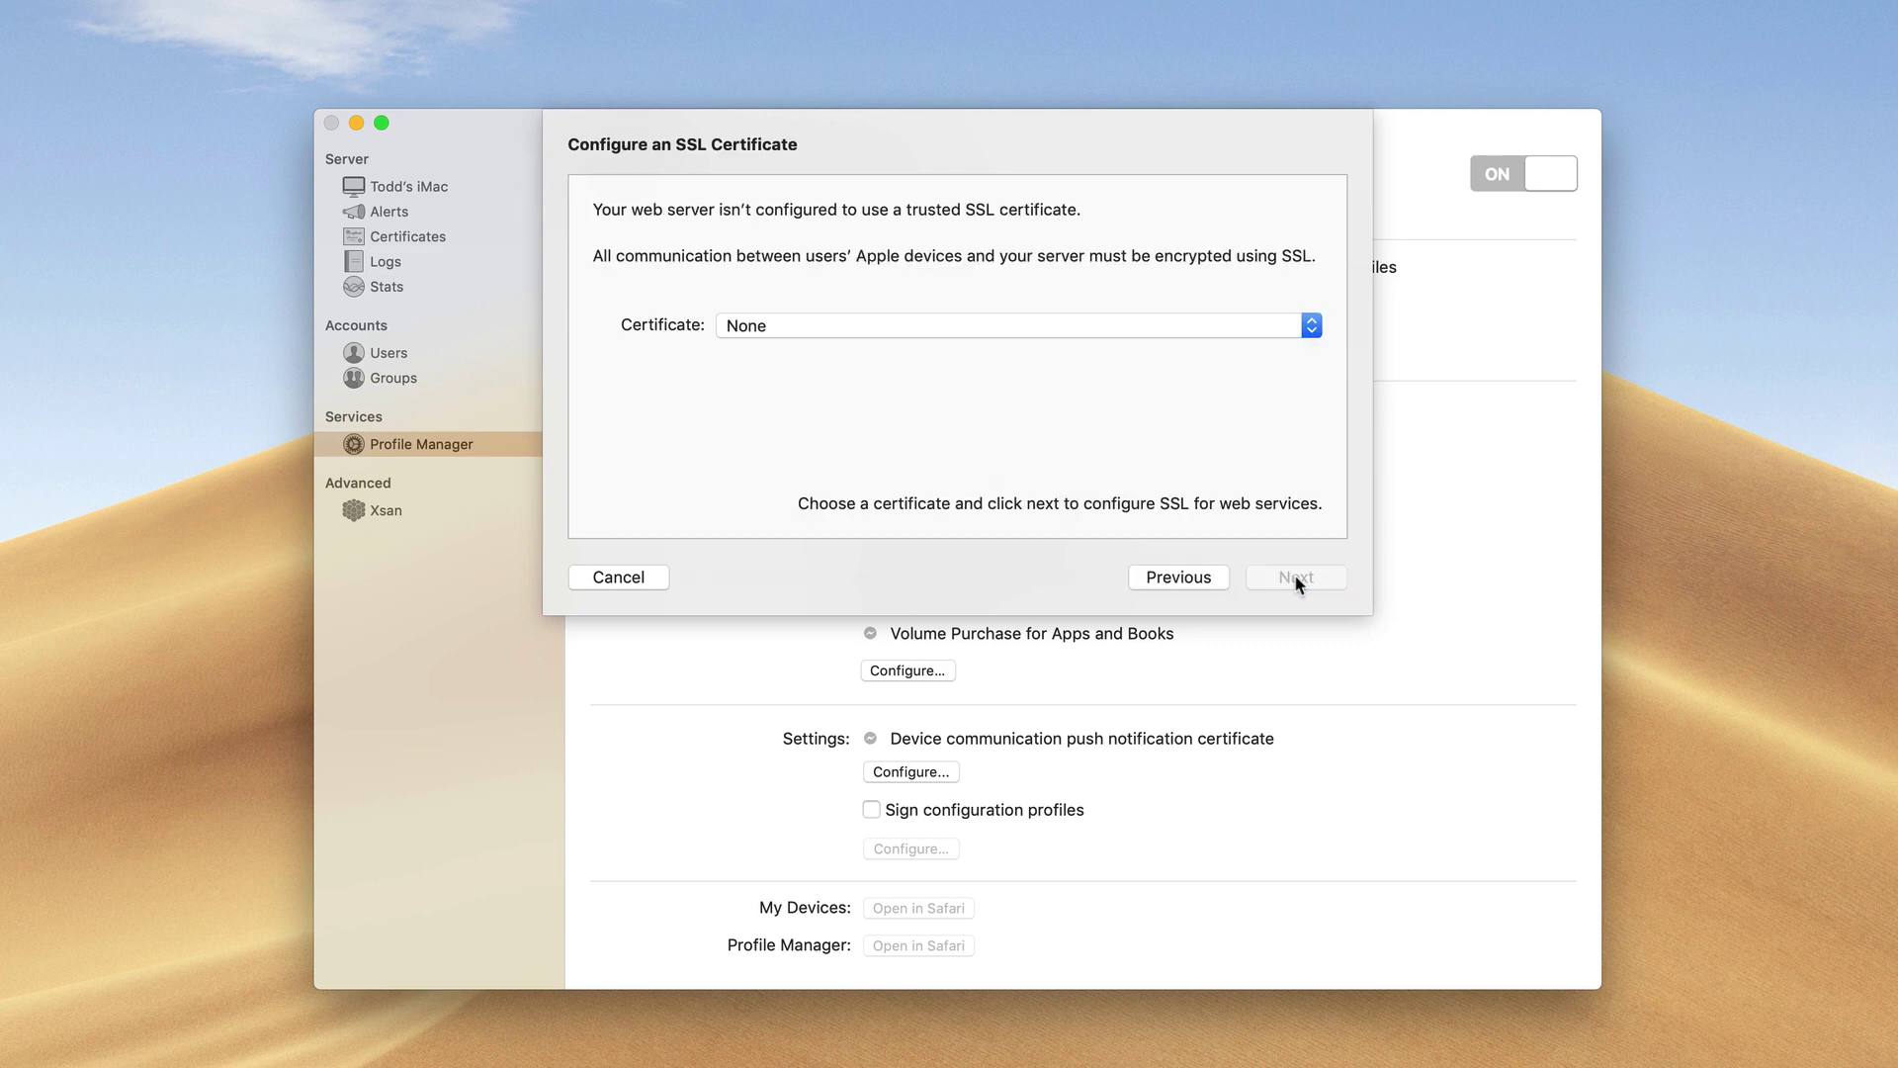
Choose the Todds-iMac.local certificate for SSL from the Certificate pop-up
{"action": "left_click", "coordinate": [1315, 331]}
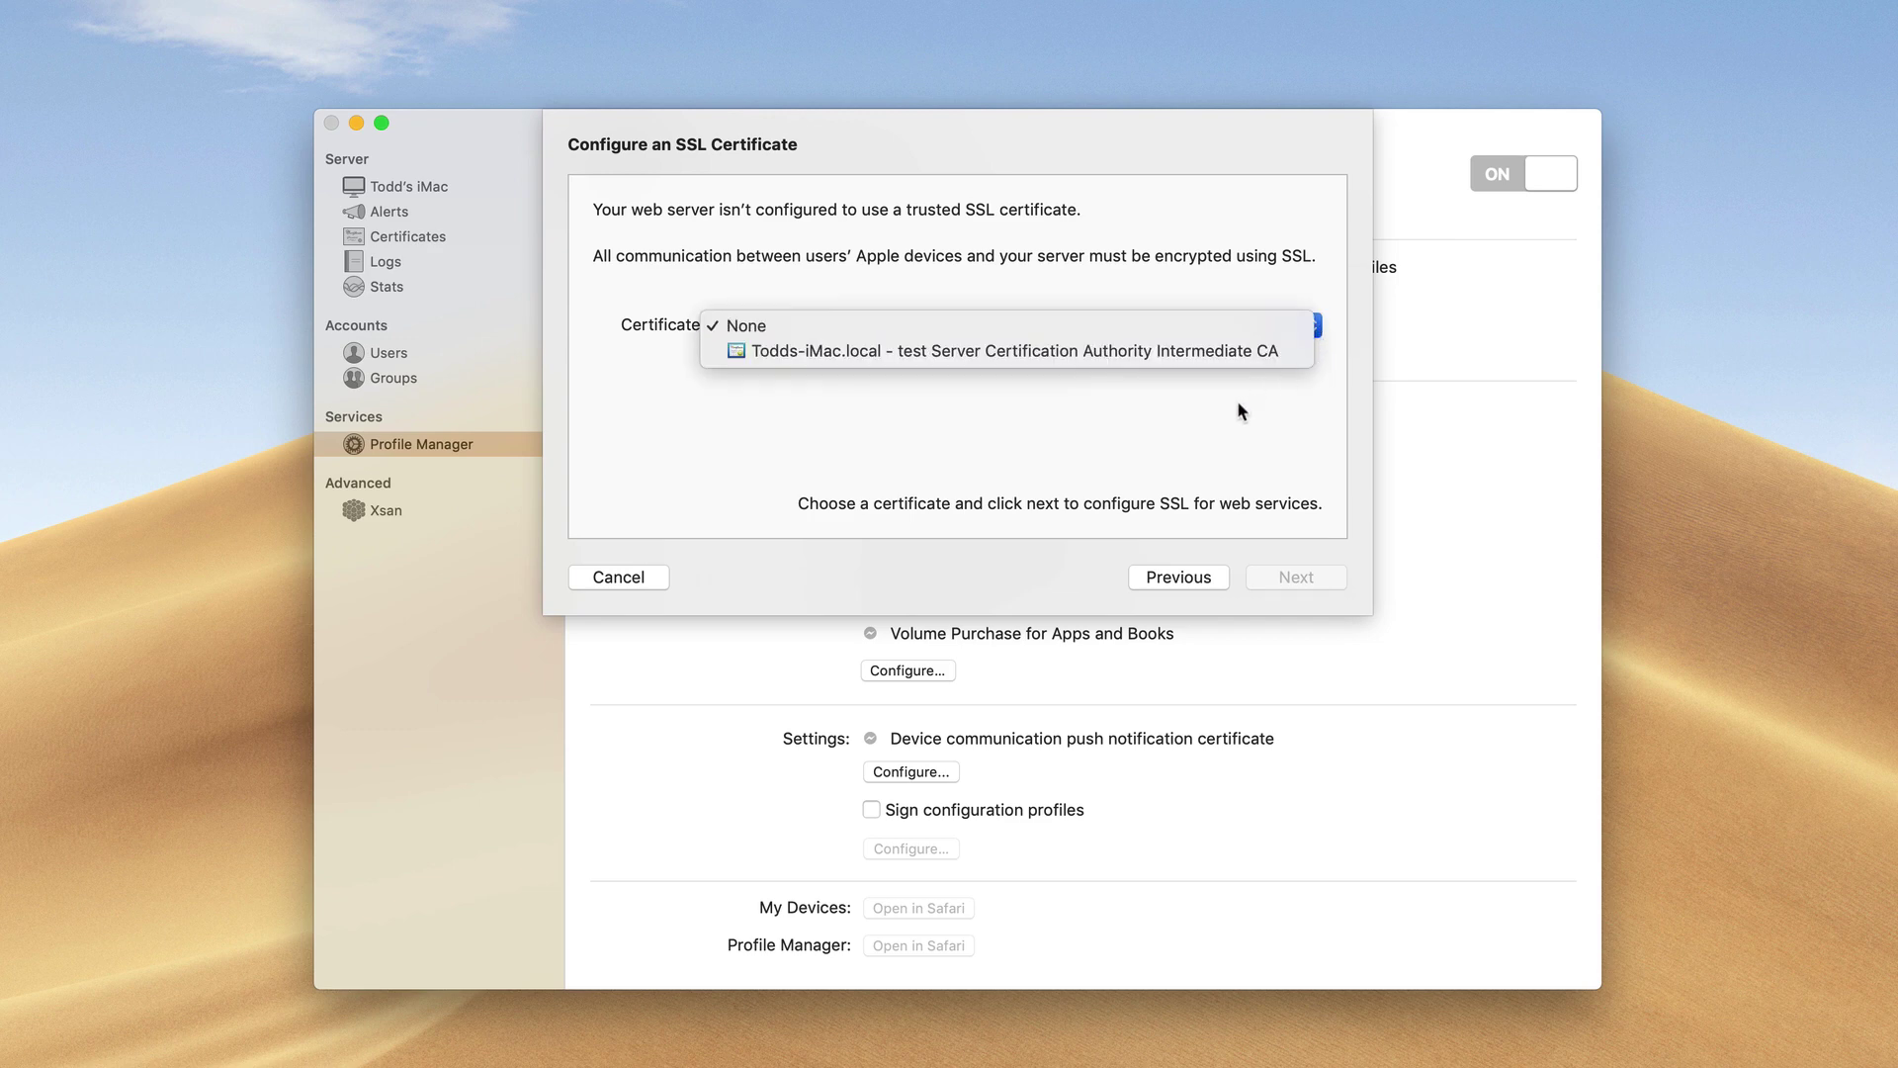
{"action": "left_click", "coordinate": [1242, 428]}
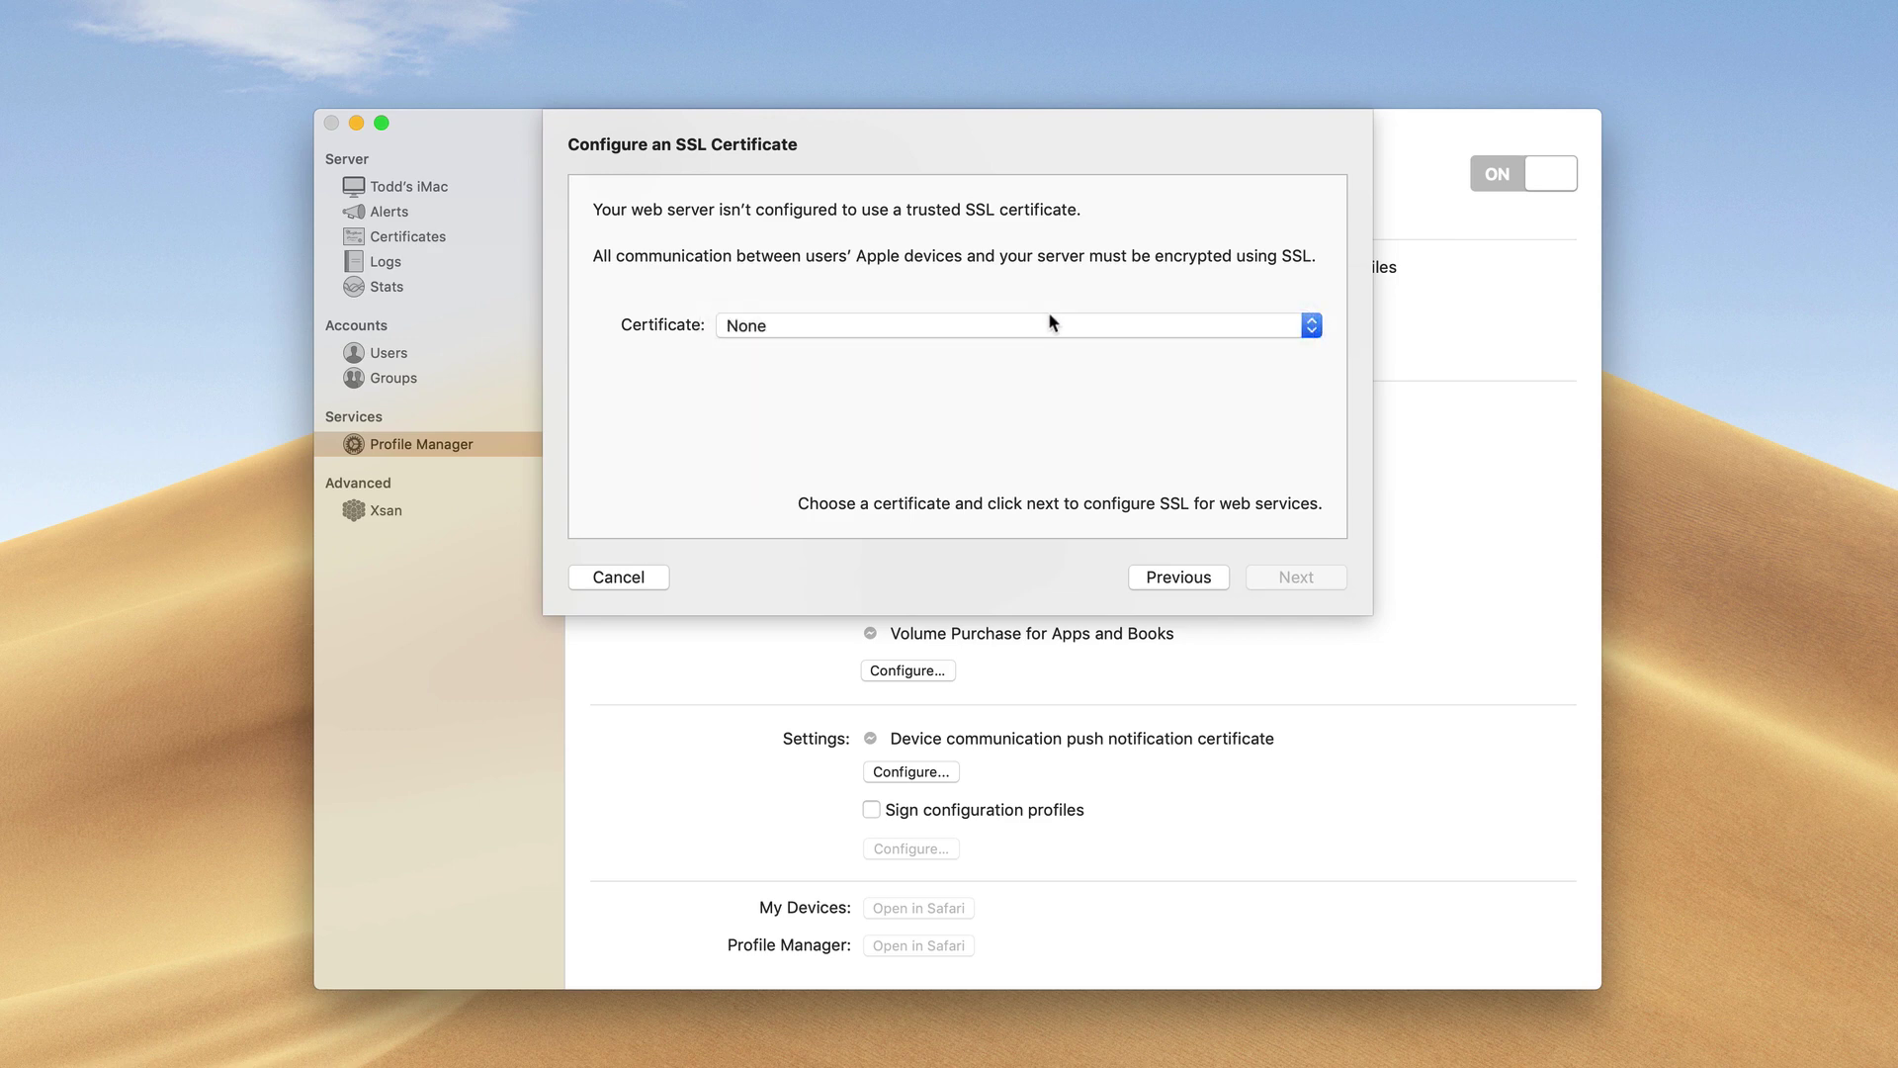
{"action": "left_click", "coordinate": [1307, 330]}
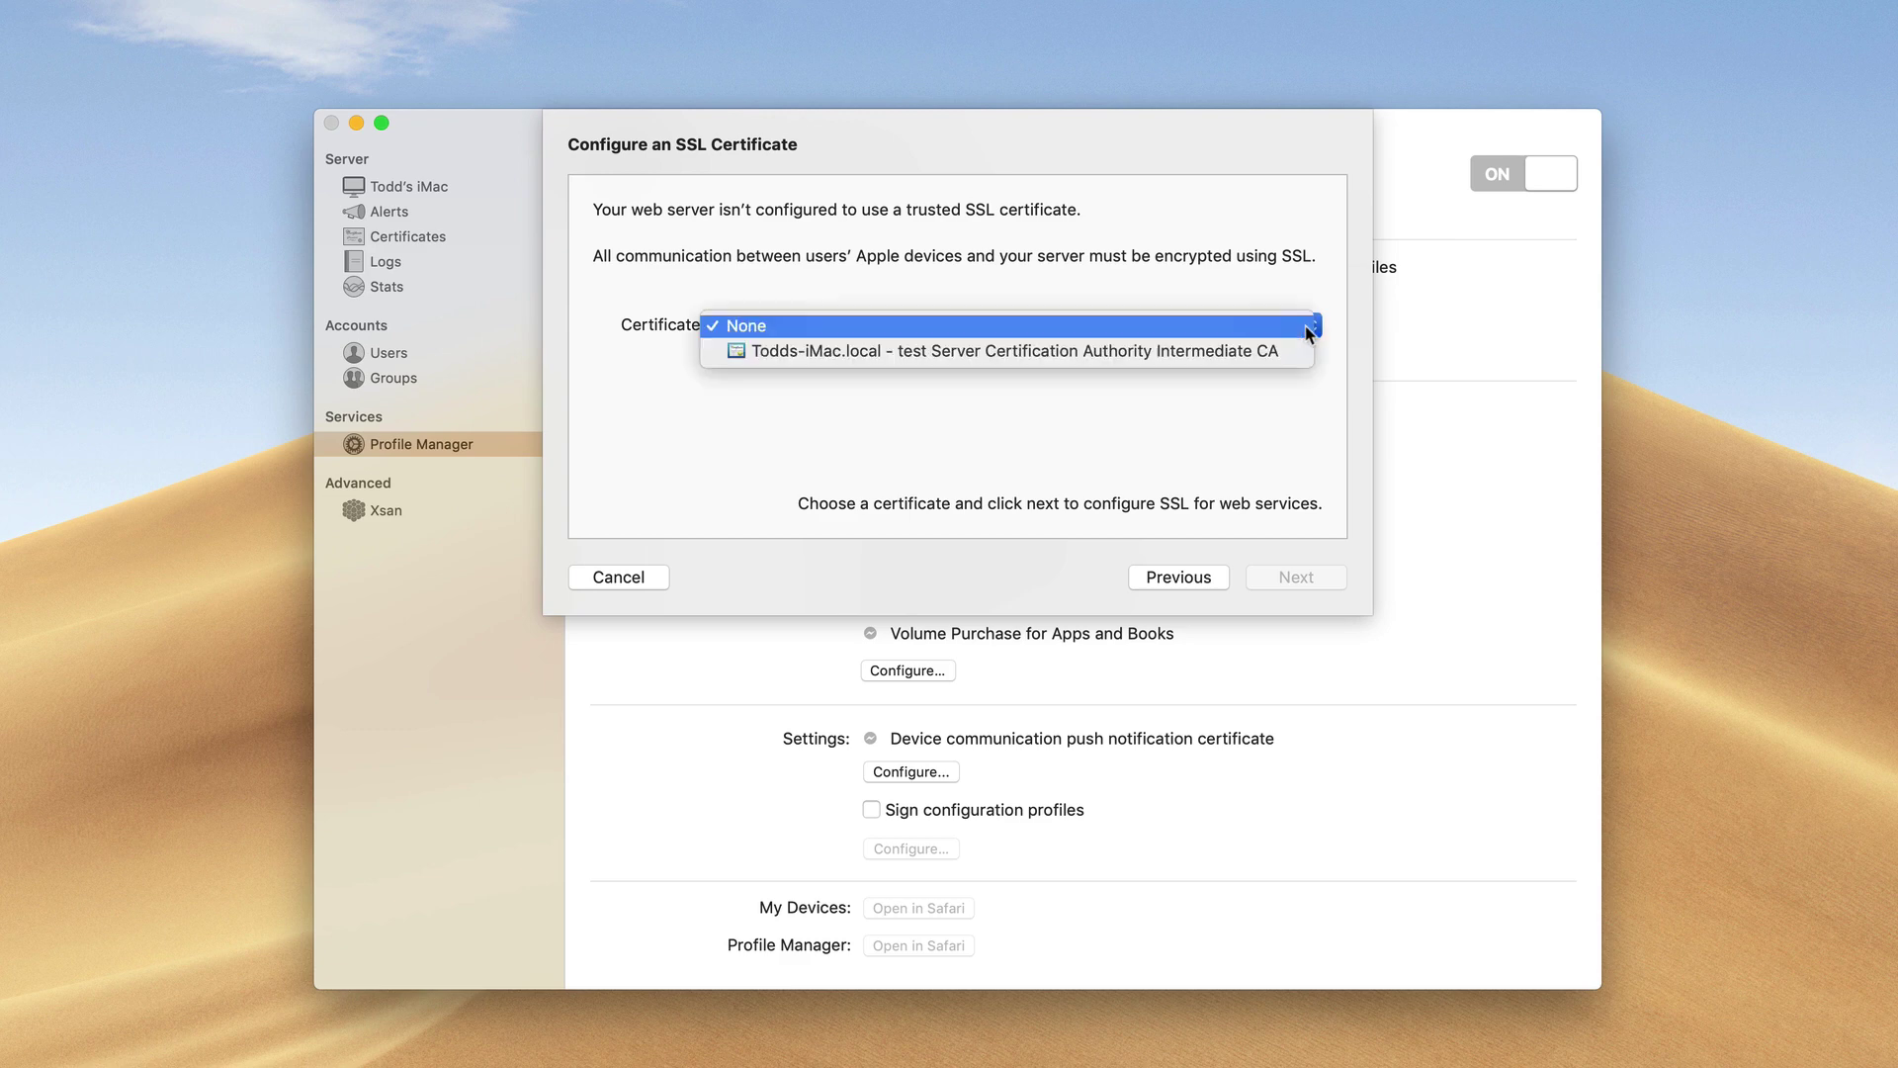
{"action": "left_click", "coordinate": [1230, 354]}
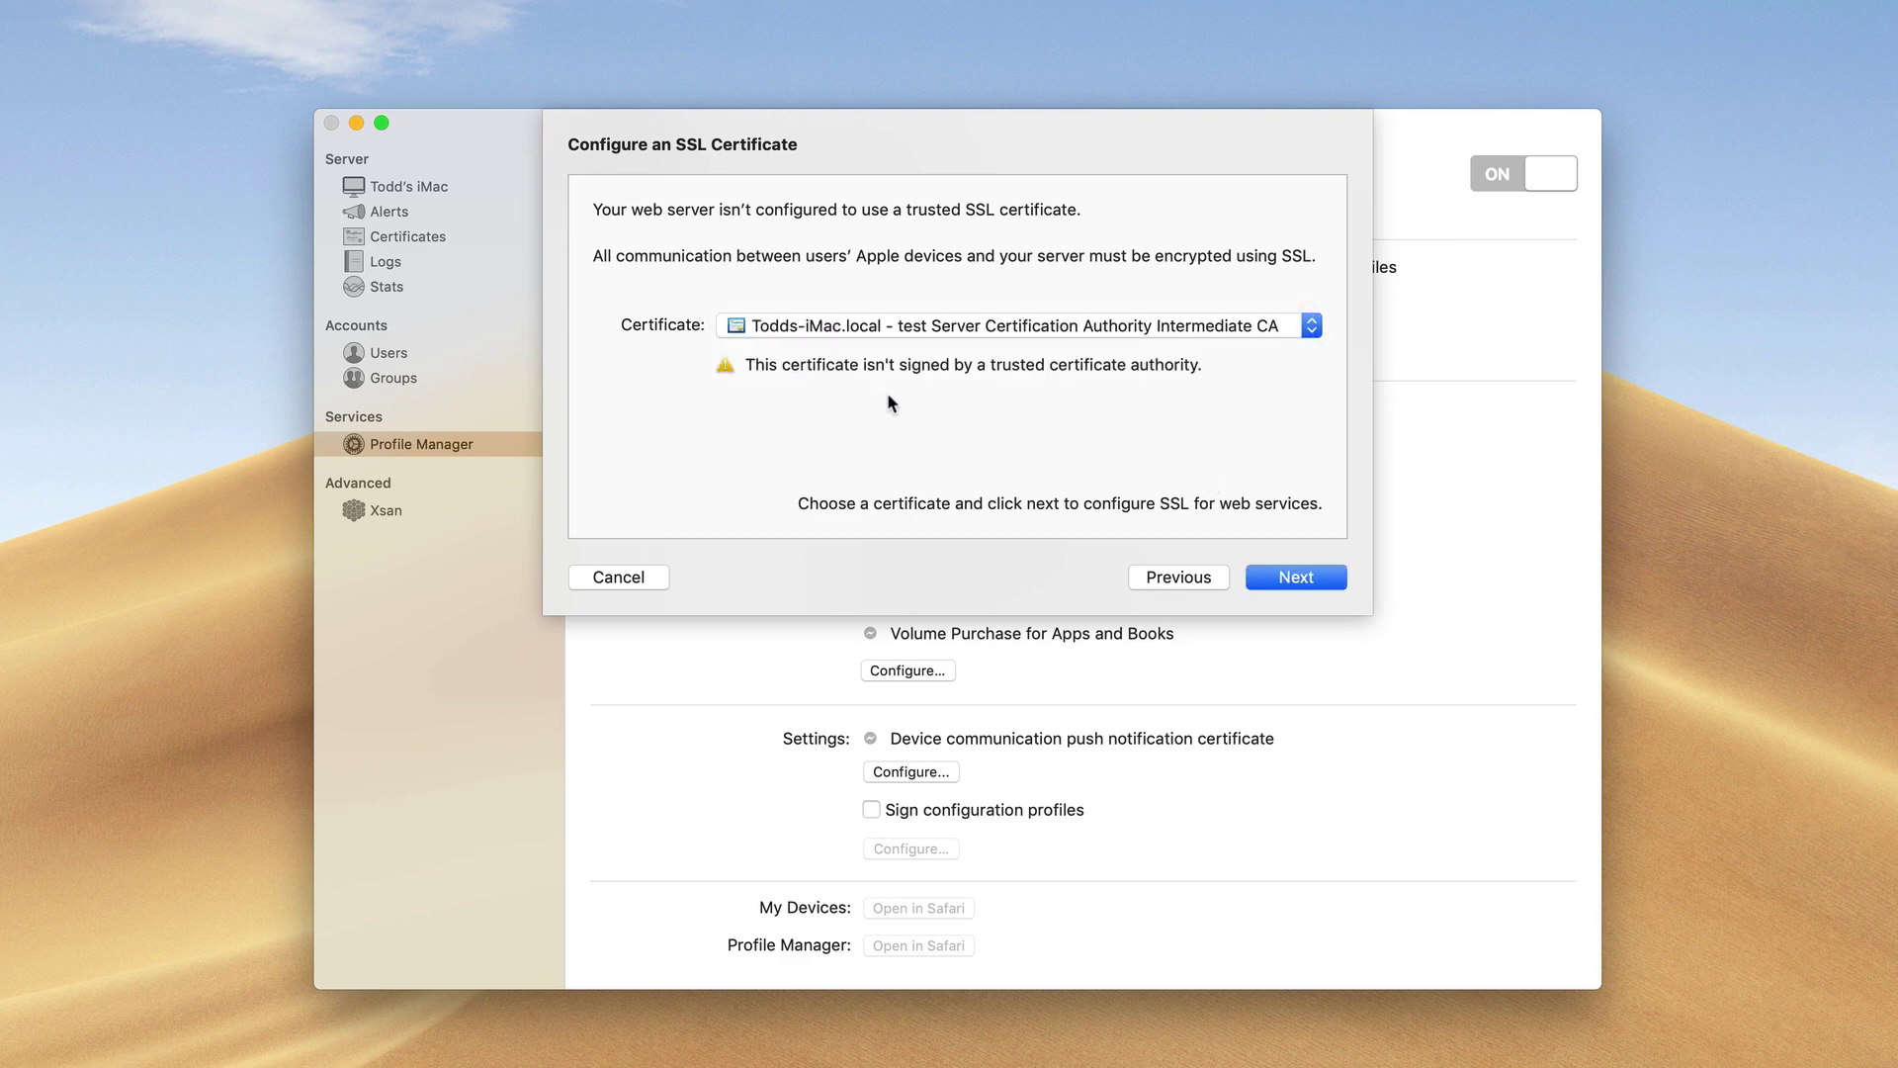
{"action": "left_click", "coordinate": [1288, 577]}
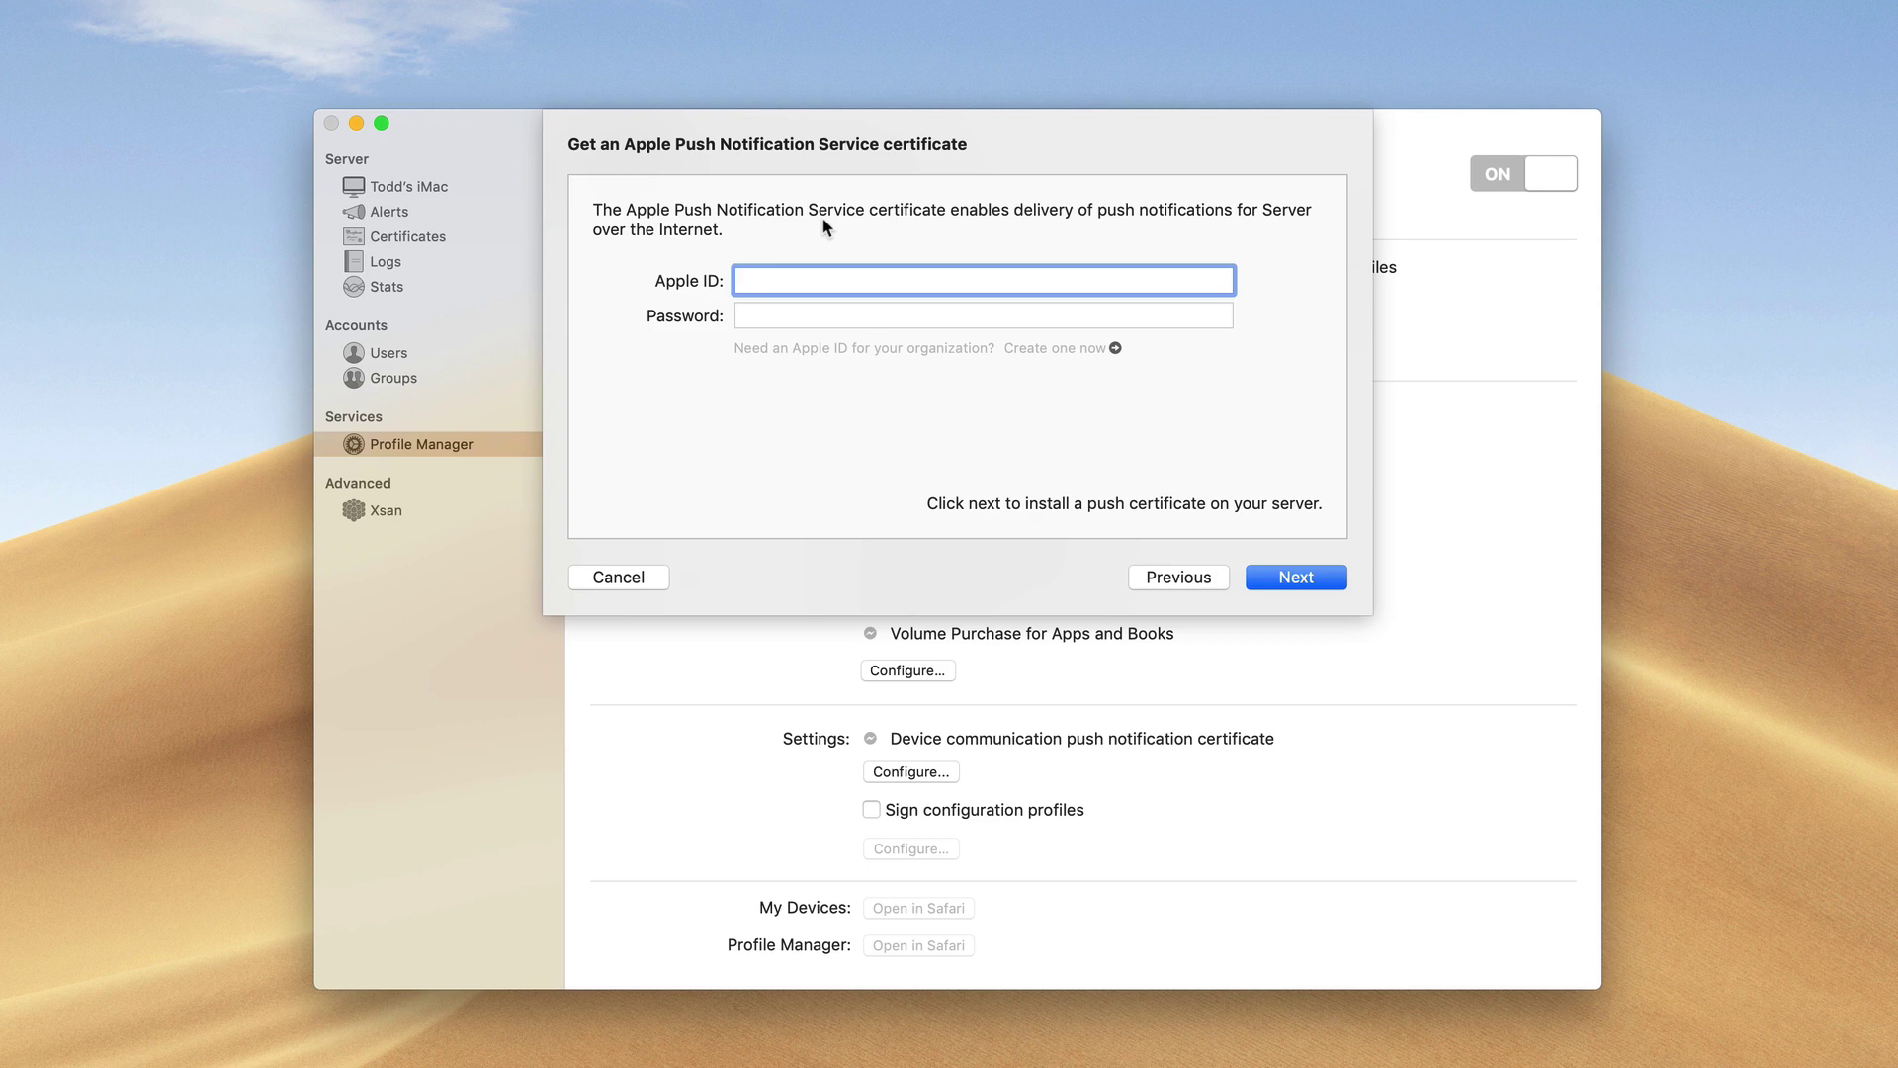
Enter the Apple ID and its password to get the push certificate, then confirm the settings
{"action": "type", "text": "appleid"}
{"action": "key", "text": "Tab"}
{"action": "type", "text": "password"}
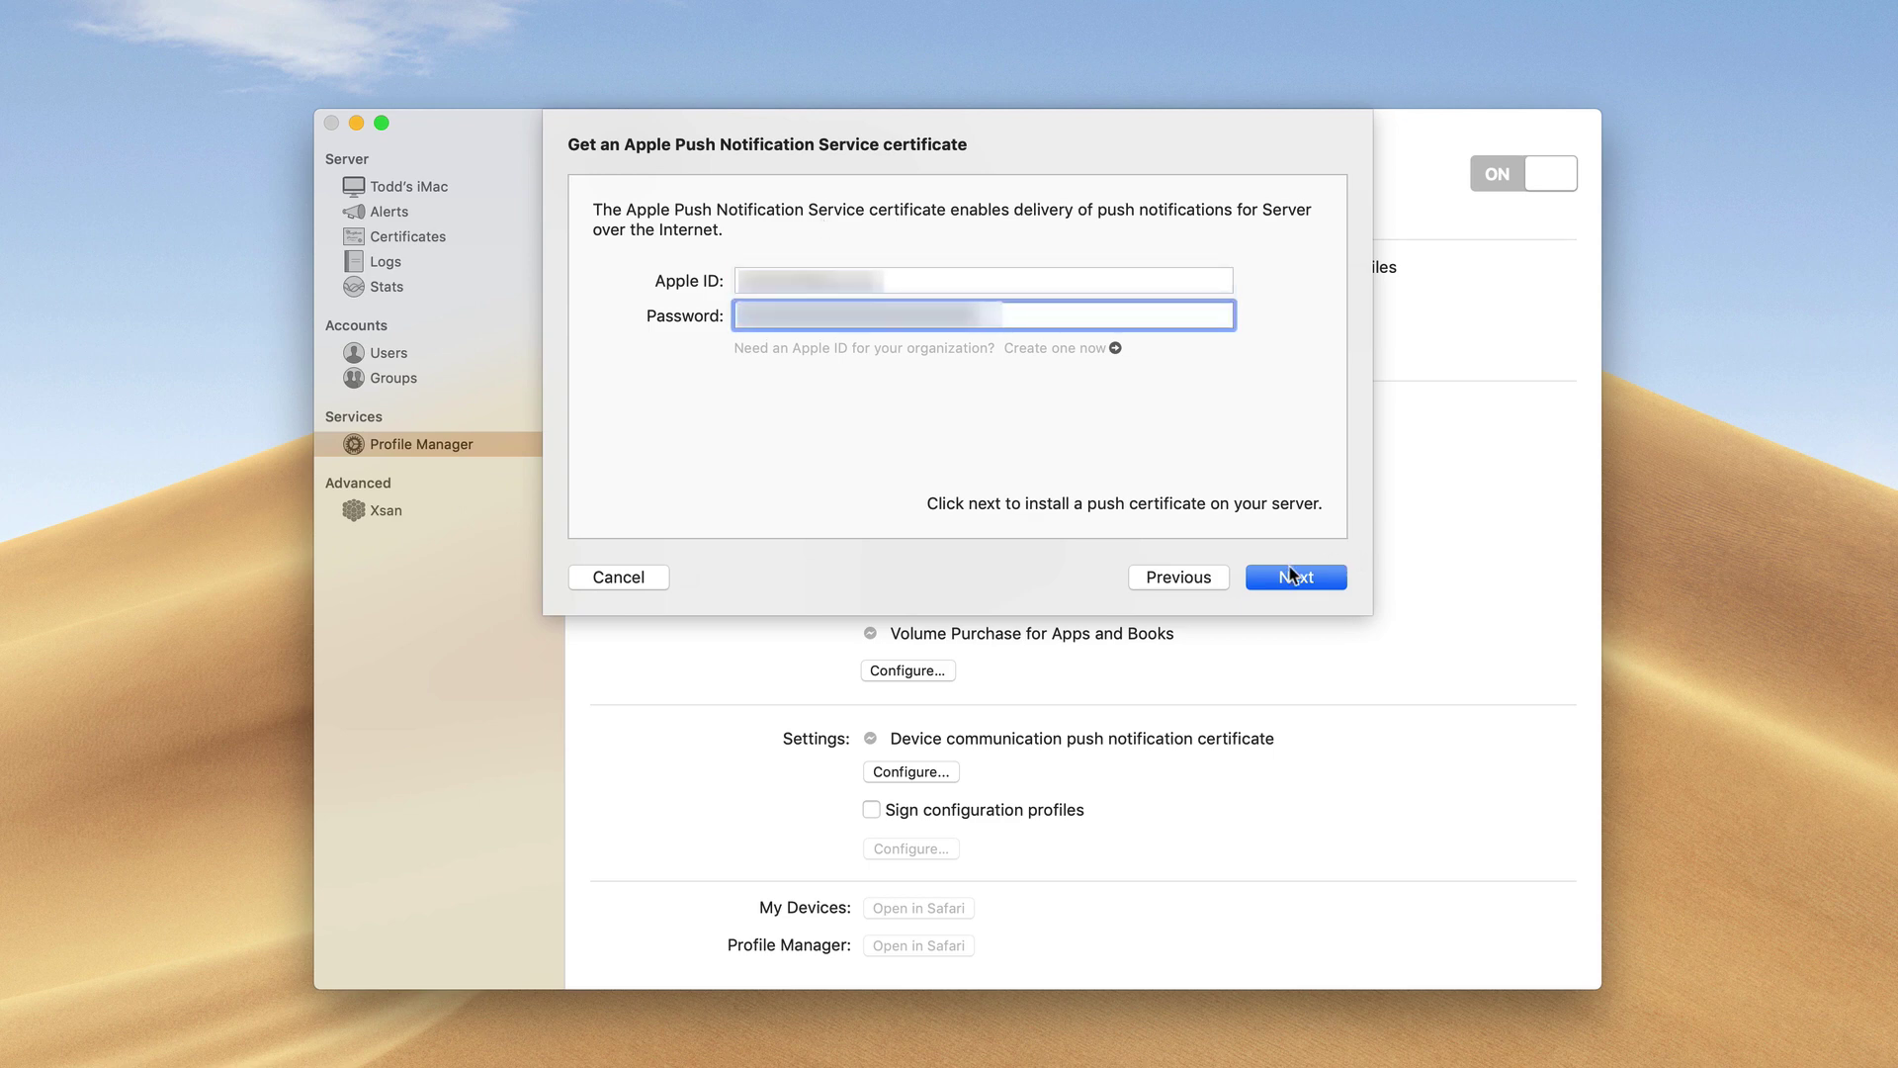
{"action": "left_click", "coordinate": [1307, 580]}
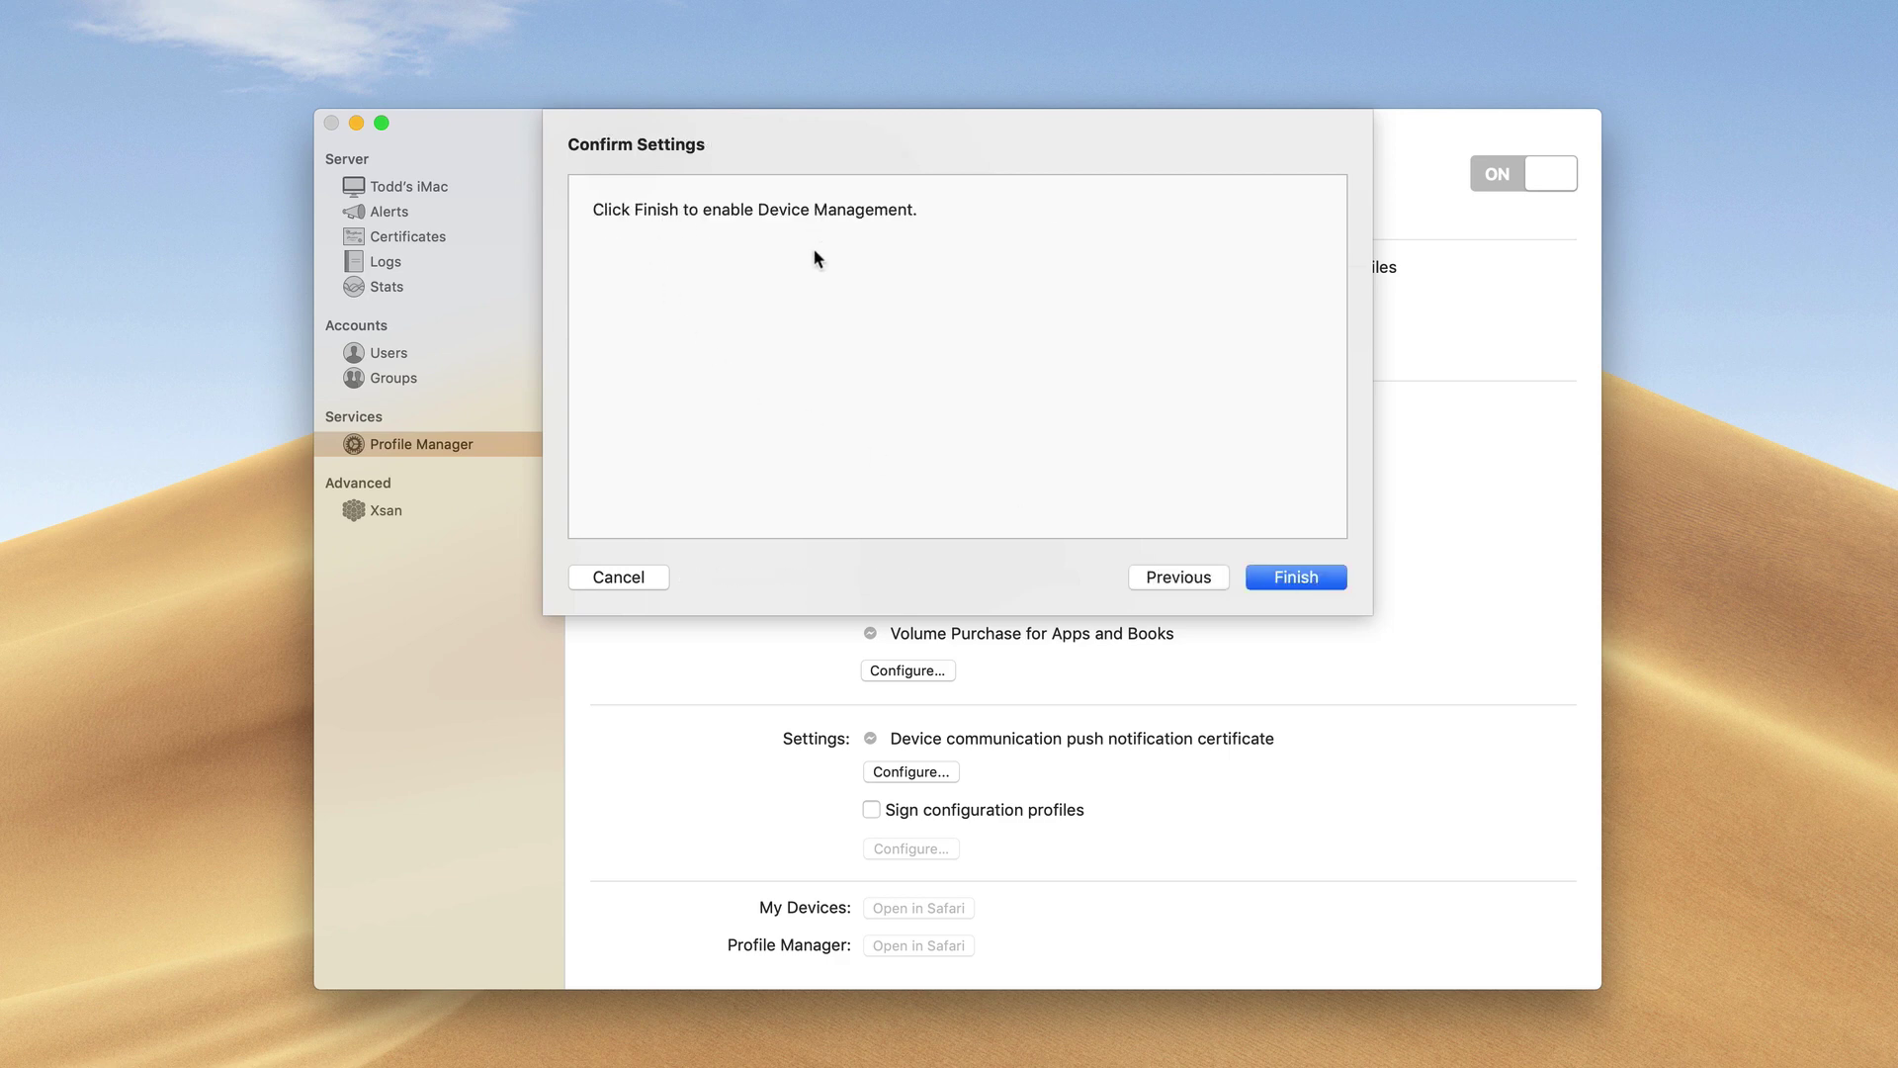
{"action": "left_click", "coordinate": [1293, 581]}
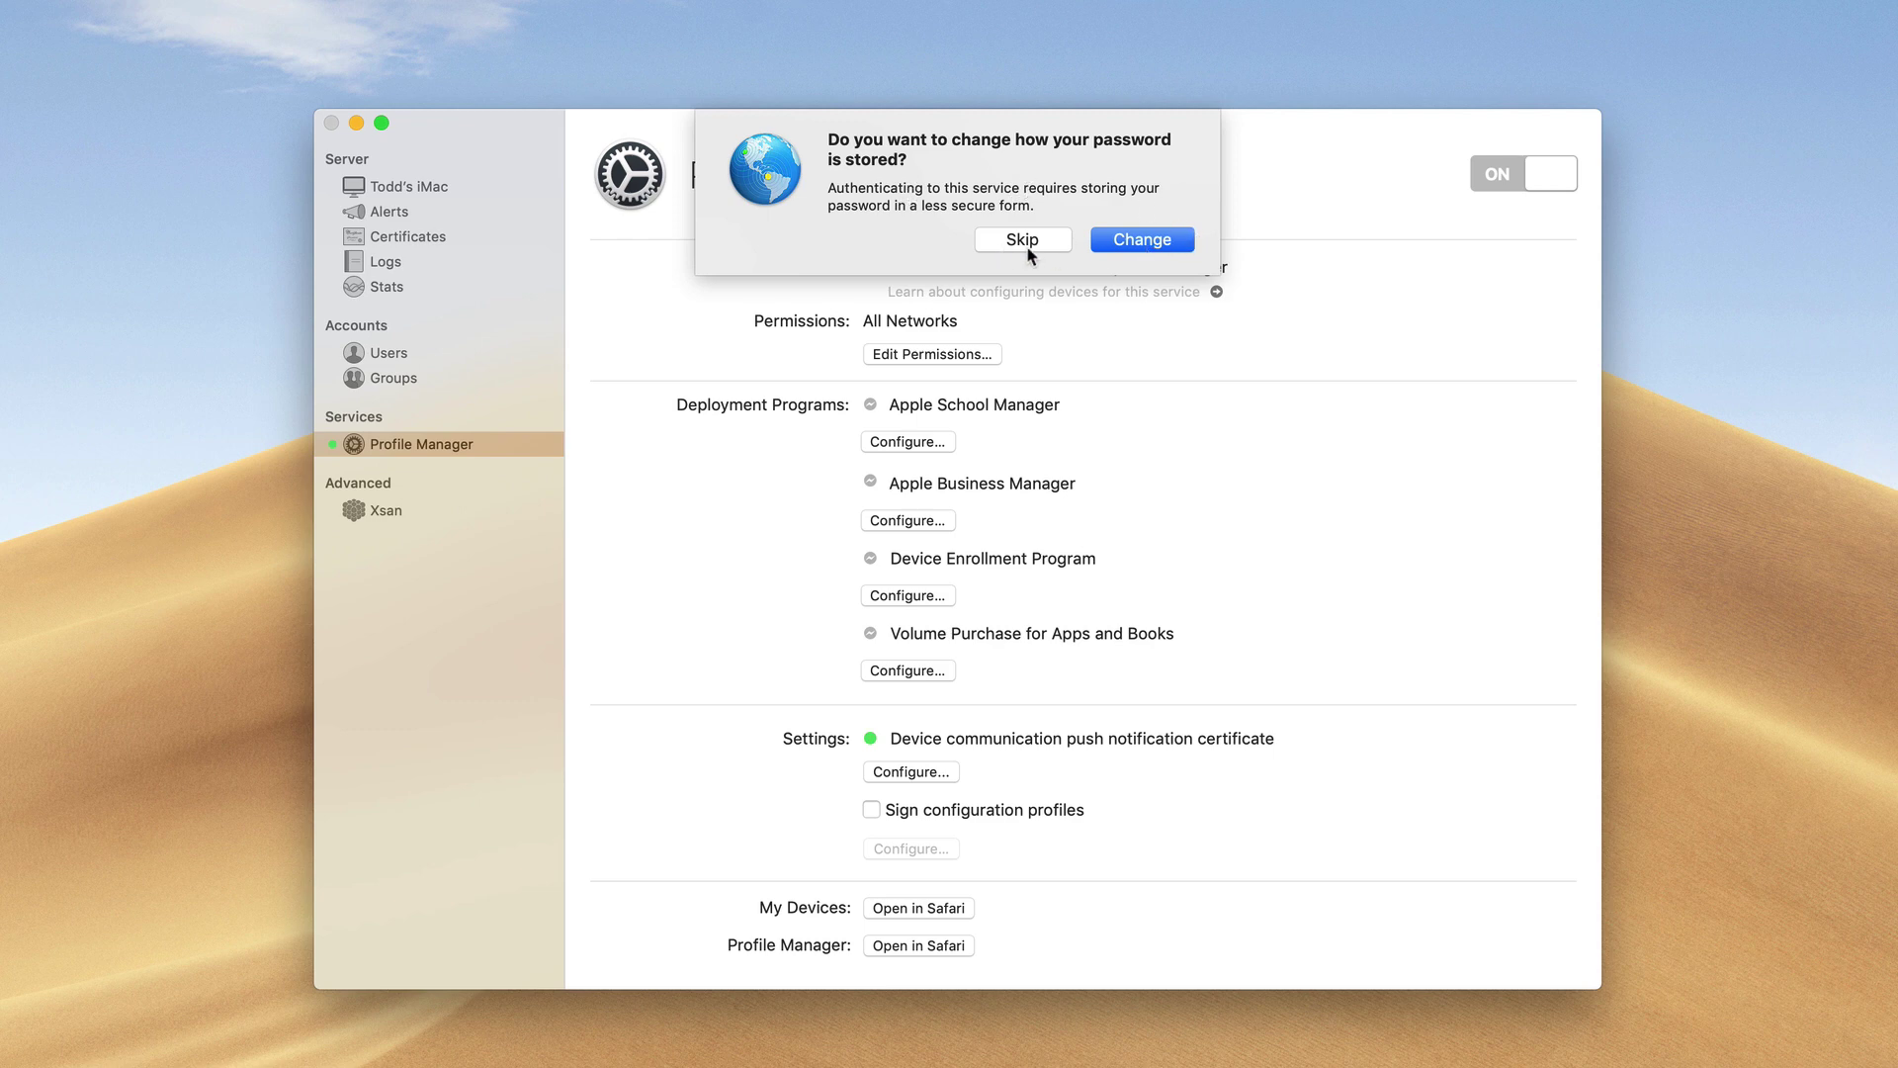
Choose Change in the password-storage prompt to dismiss it
{"action": "left_click", "coordinate": [1147, 240]}
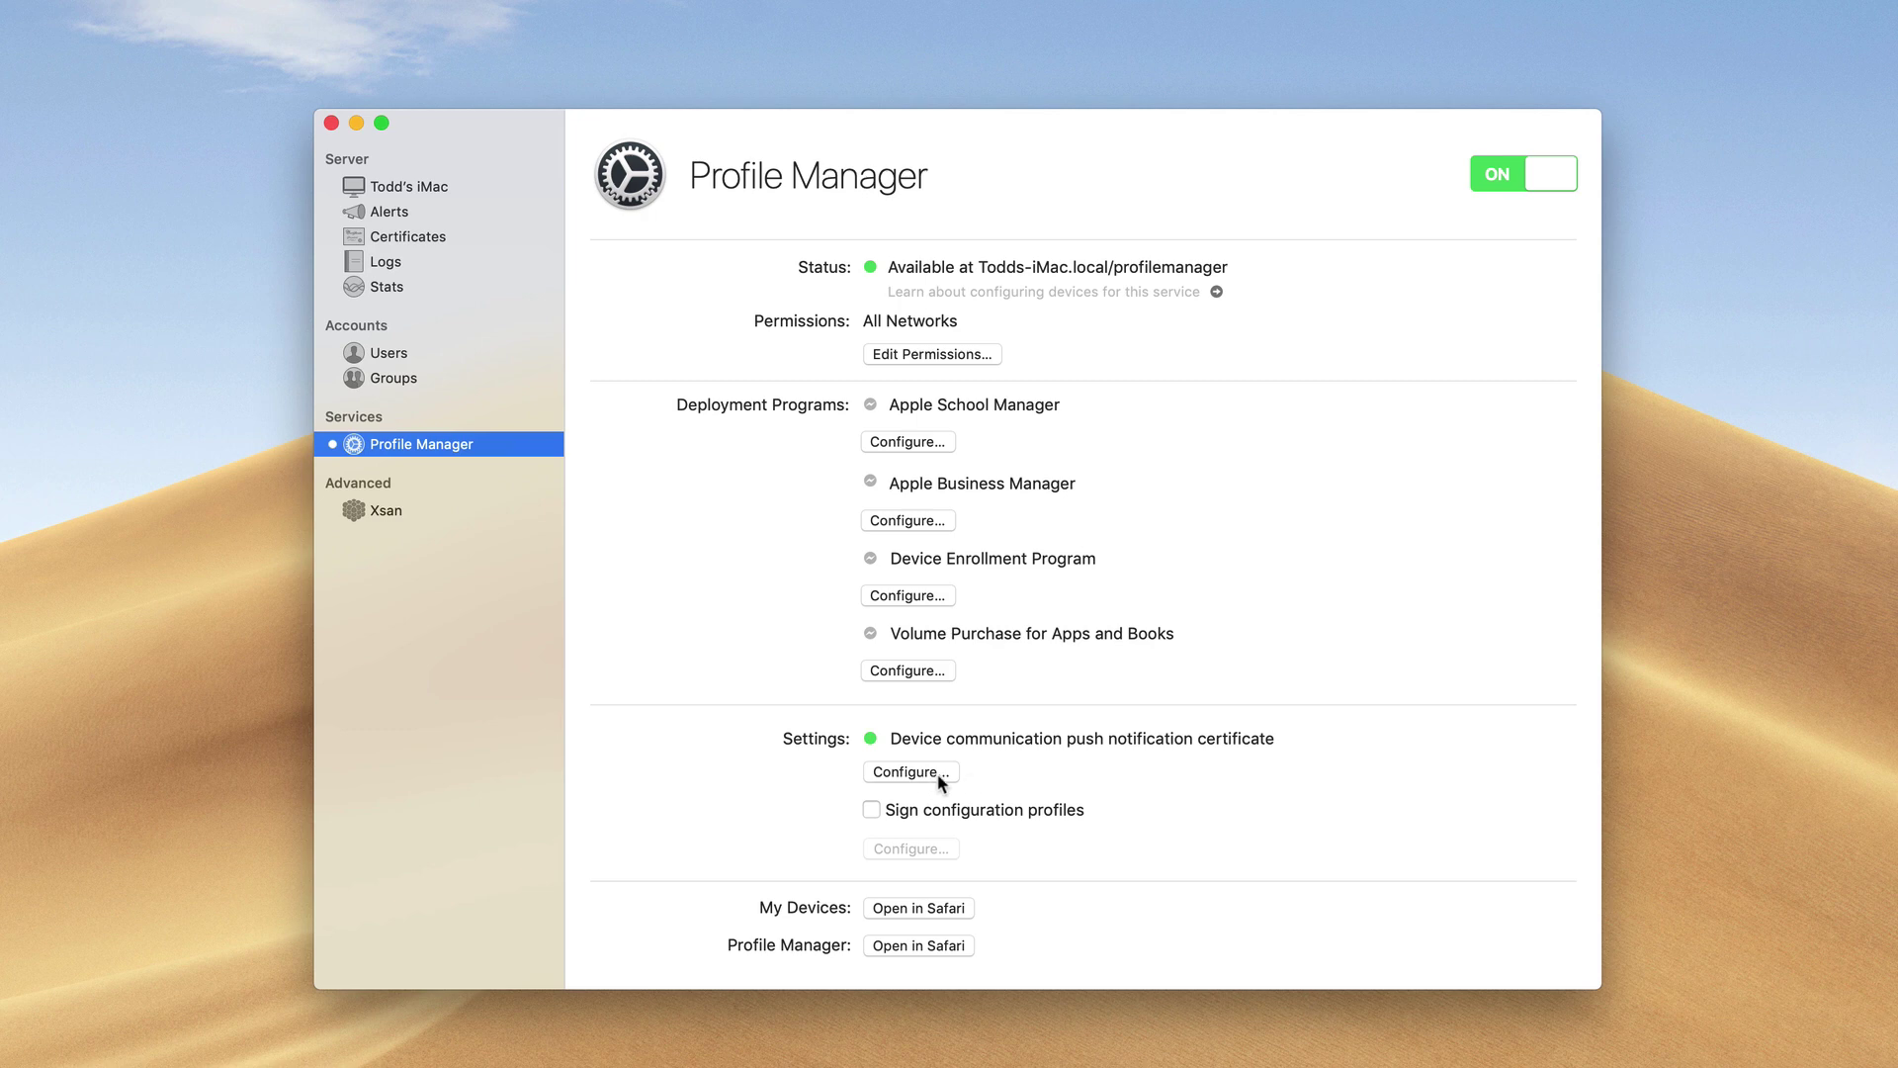
Enable Sign configuration profiles using the Todds-iMac.local Code Signing Certificate
{"action": "left_click", "coordinate": [874, 810]}
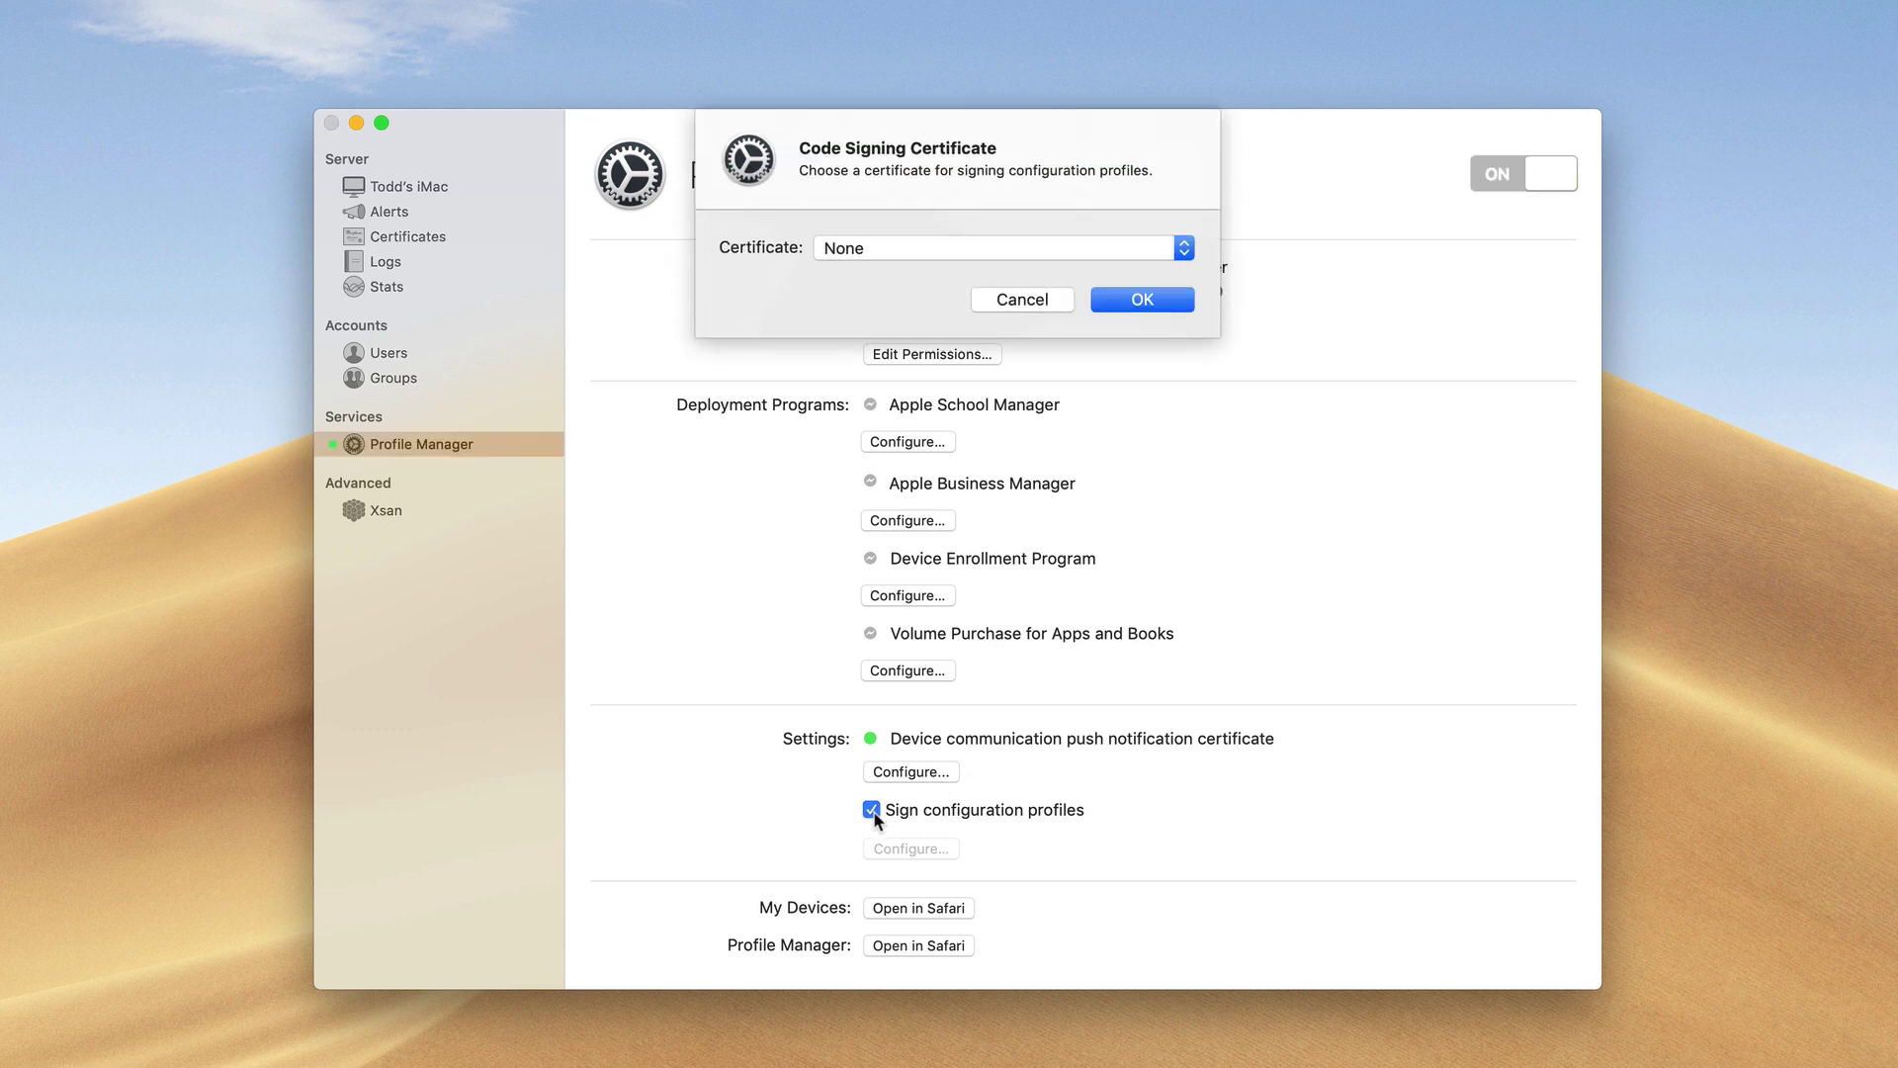
{"action": "left_click", "coordinate": [1184, 251]}
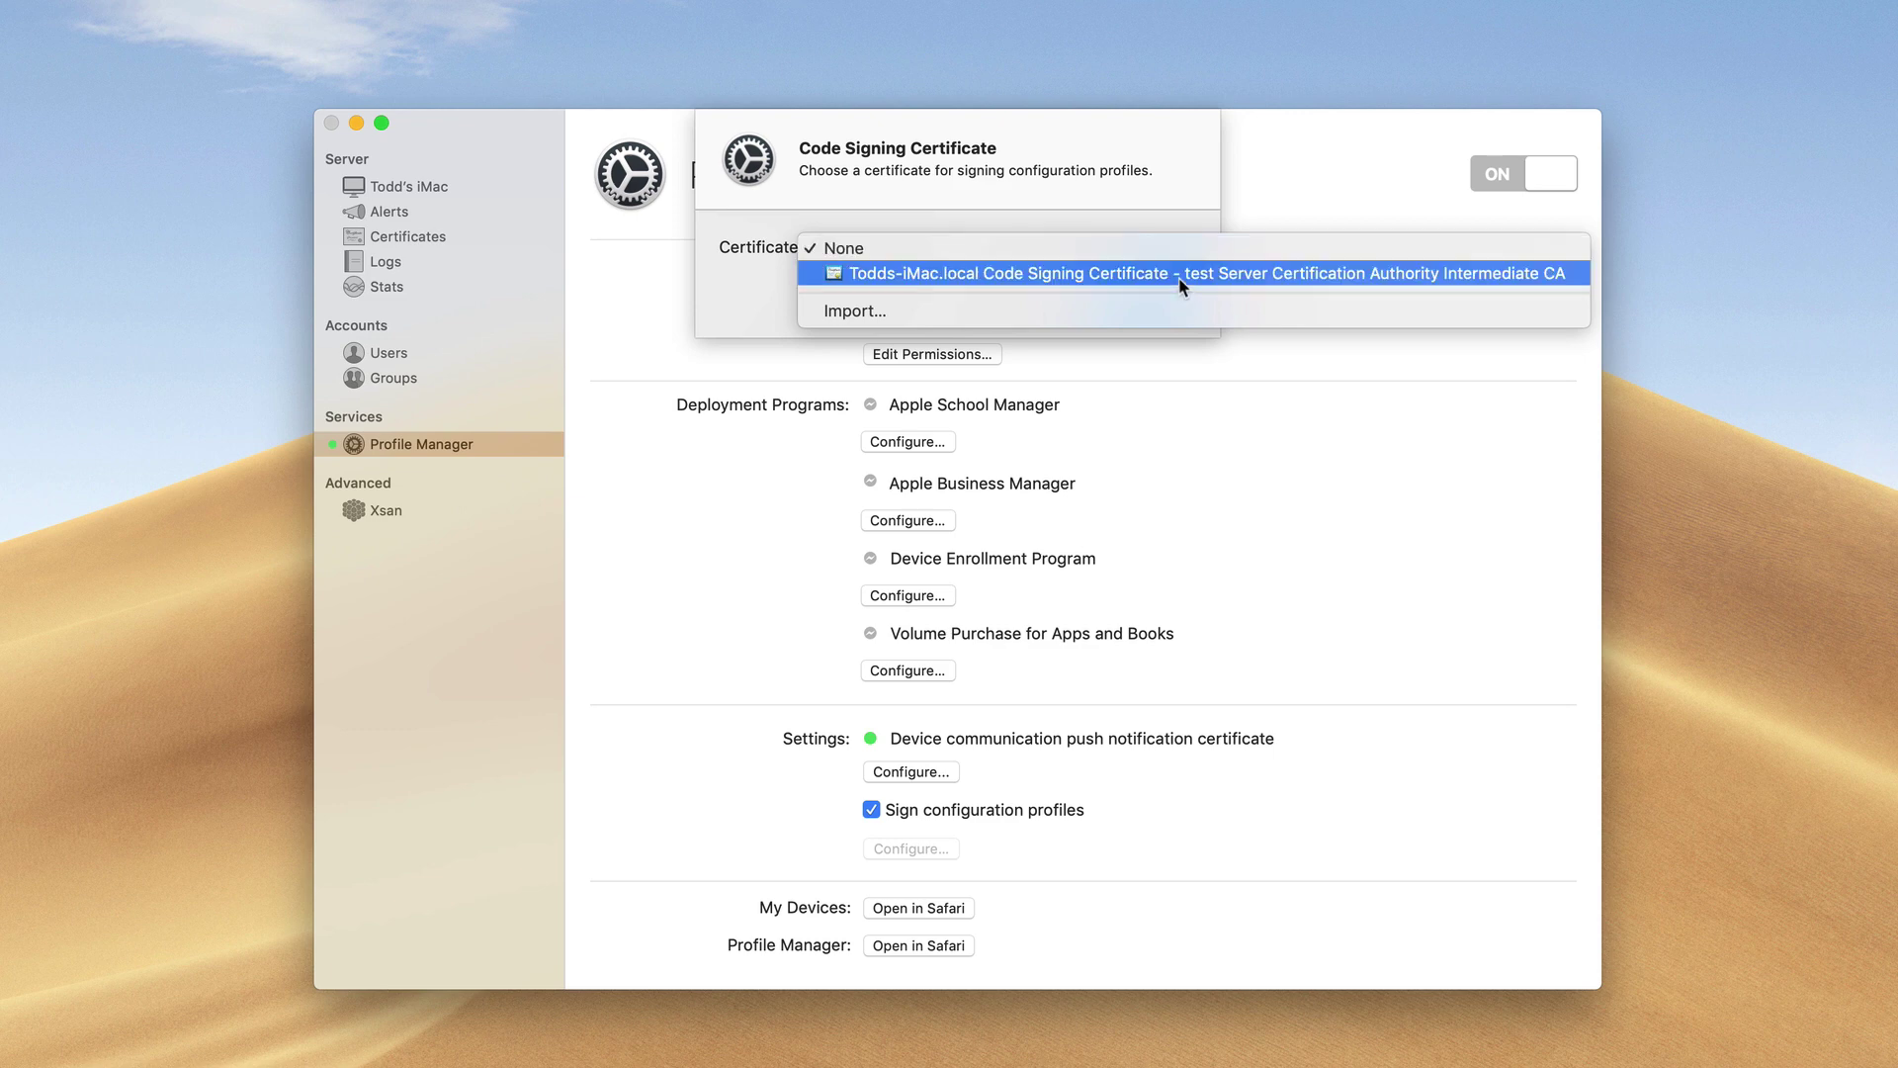
{"action": "left_click", "coordinate": [1179, 279]}
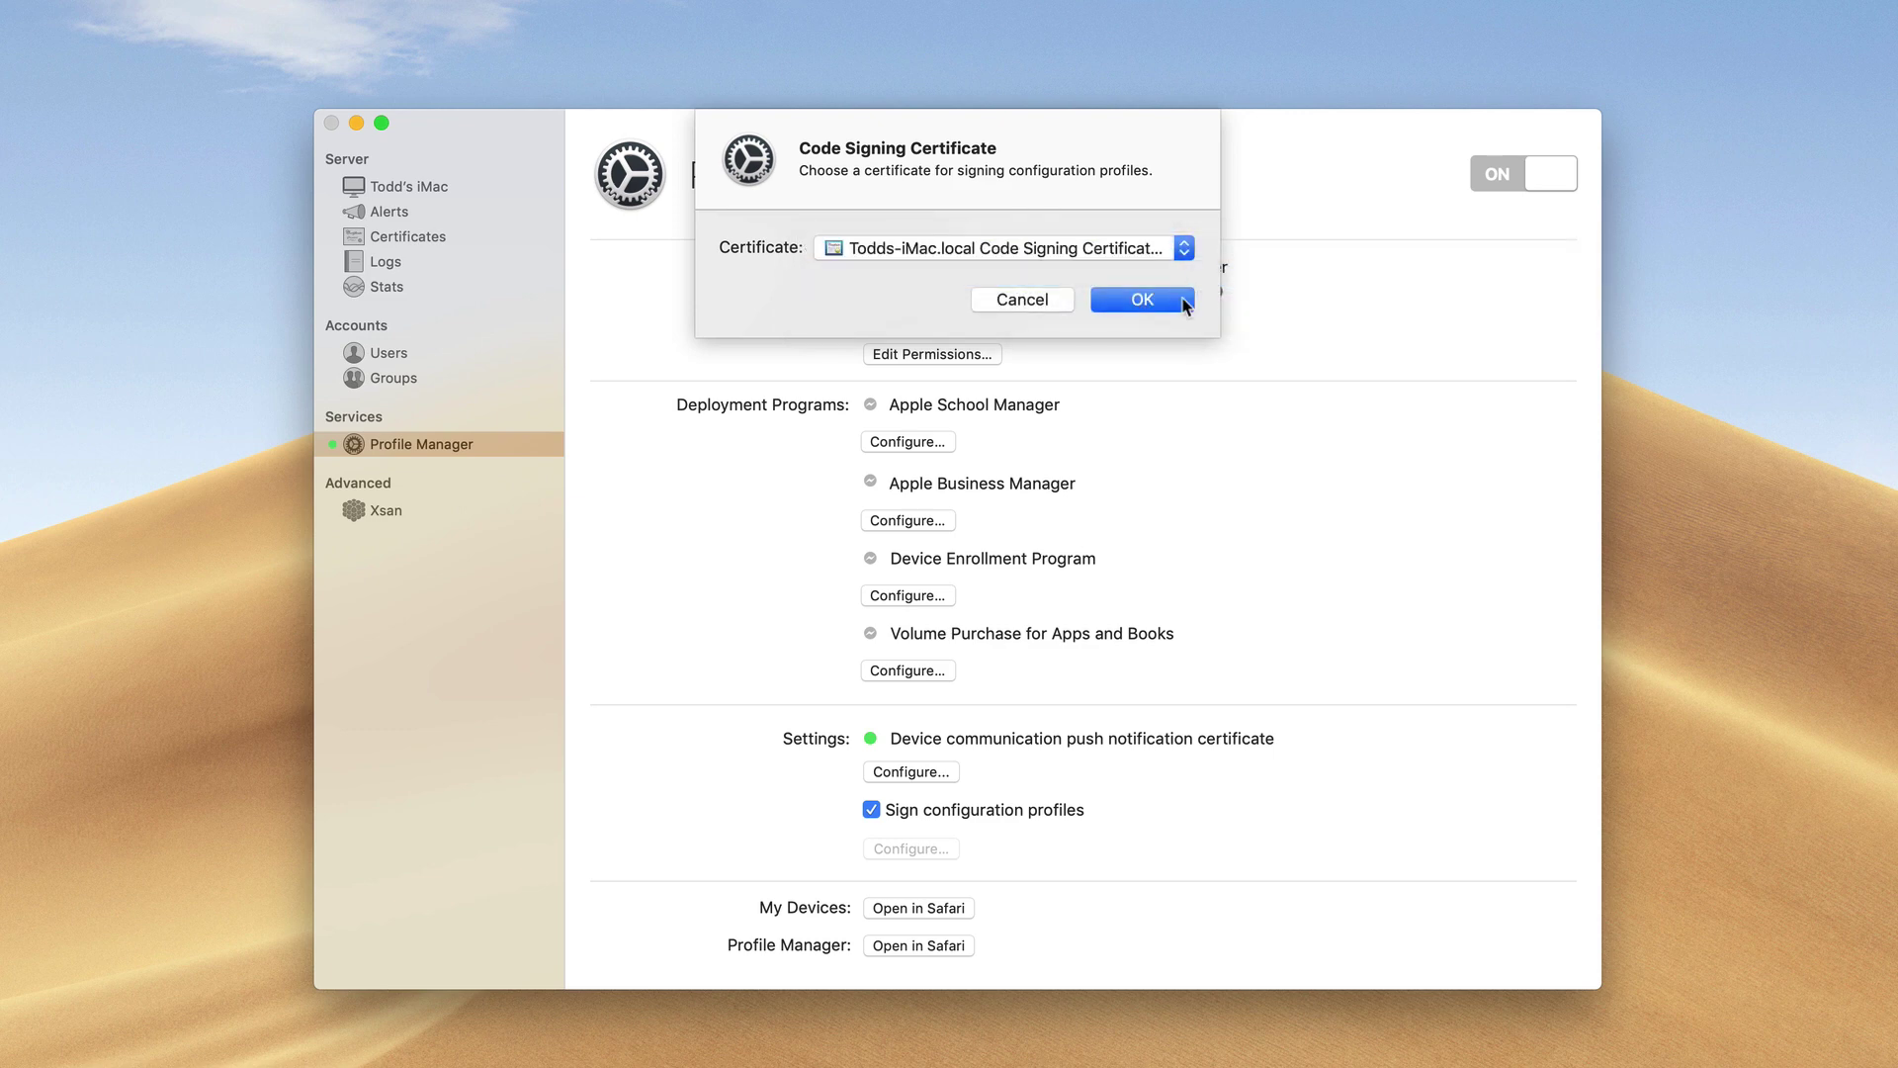
{"action": "left_click", "coordinate": [1143, 300]}
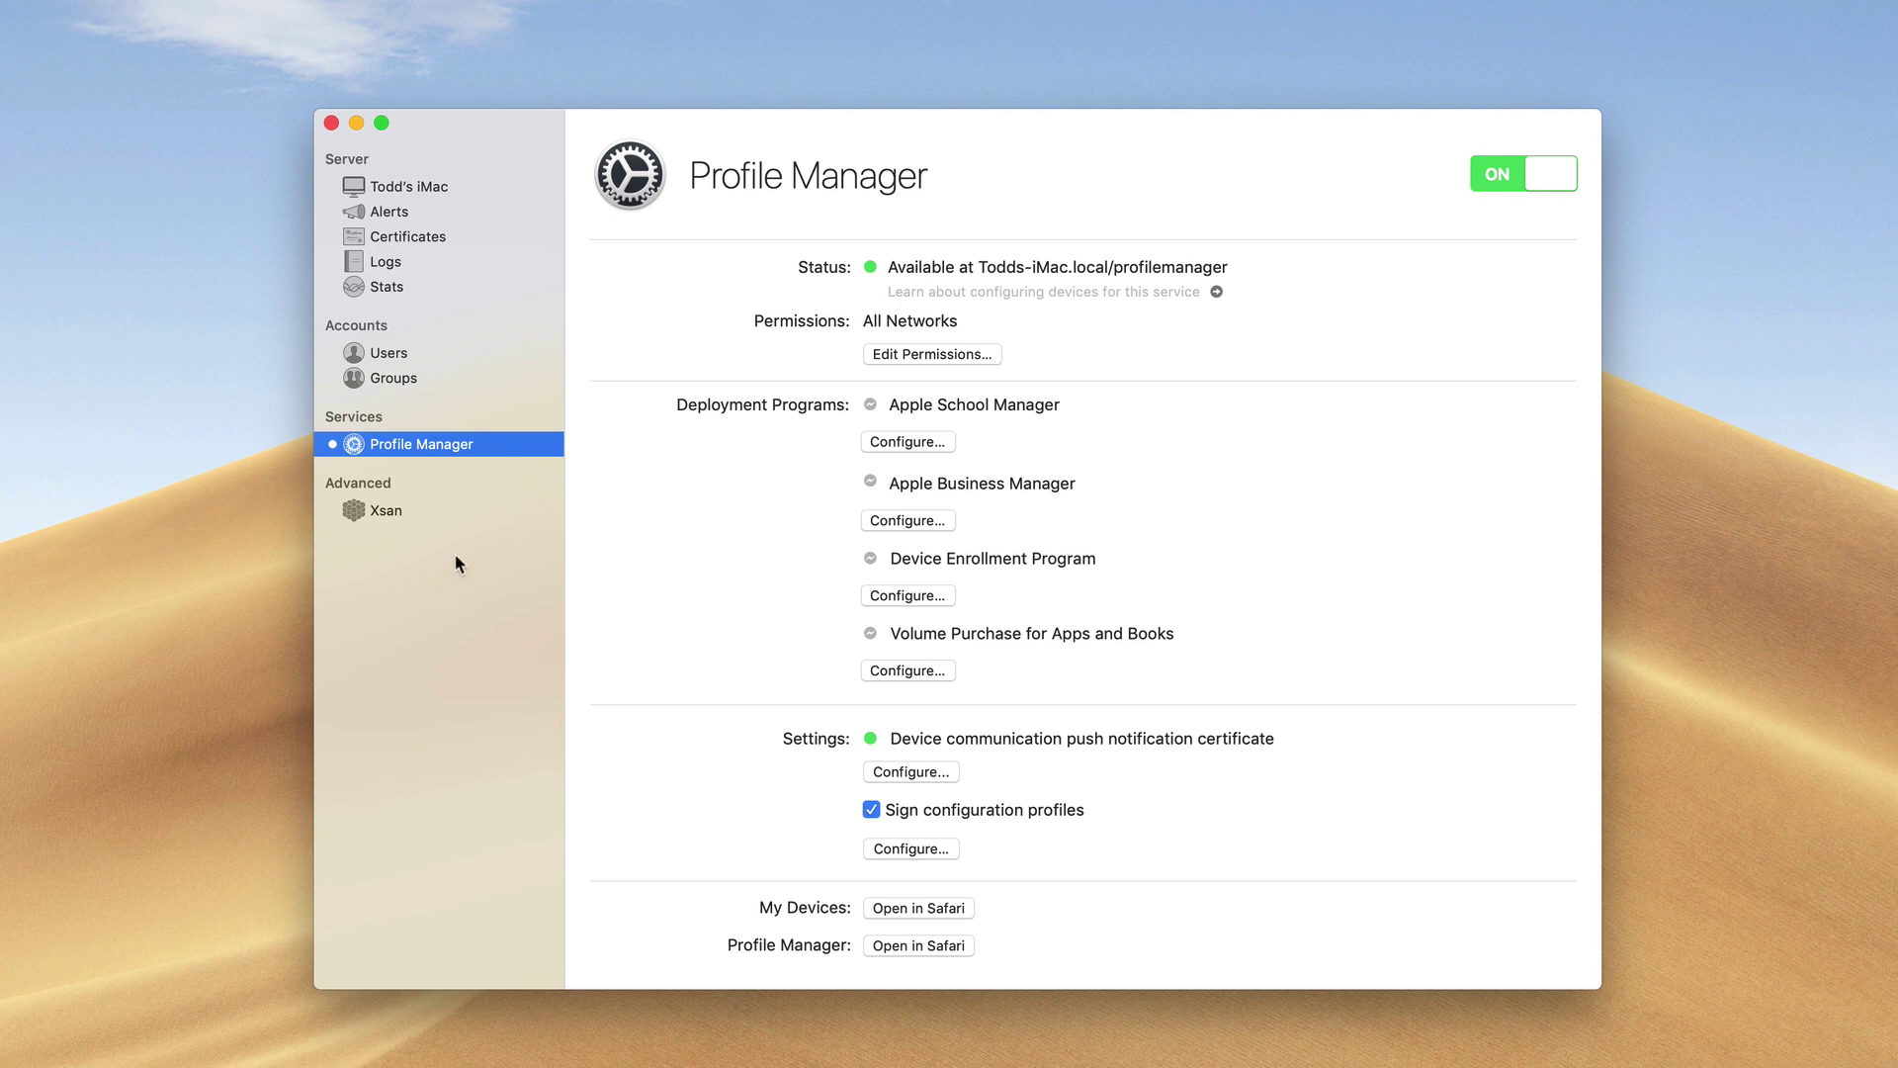
{"action": "left_click", "coordinate": [276, 9]}
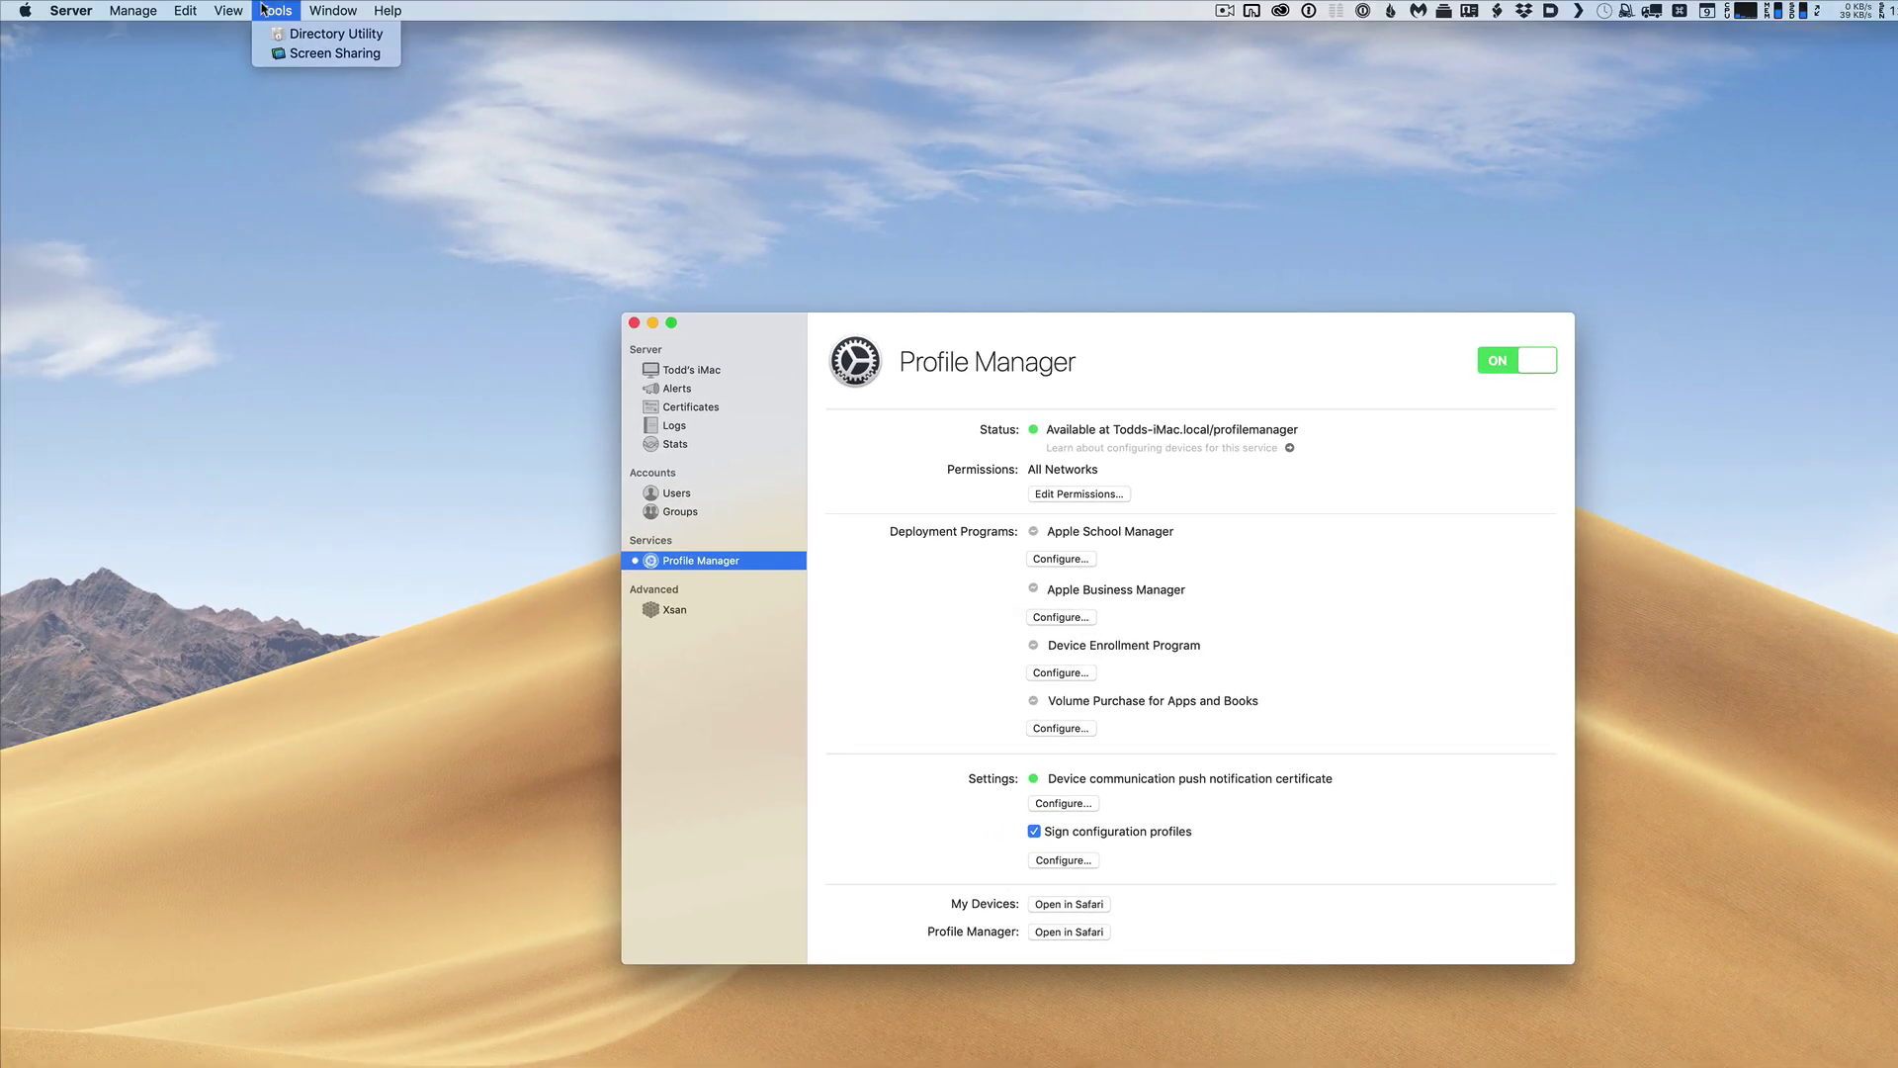
{"action": "mouse_move", "coordinate": [230, 10]}
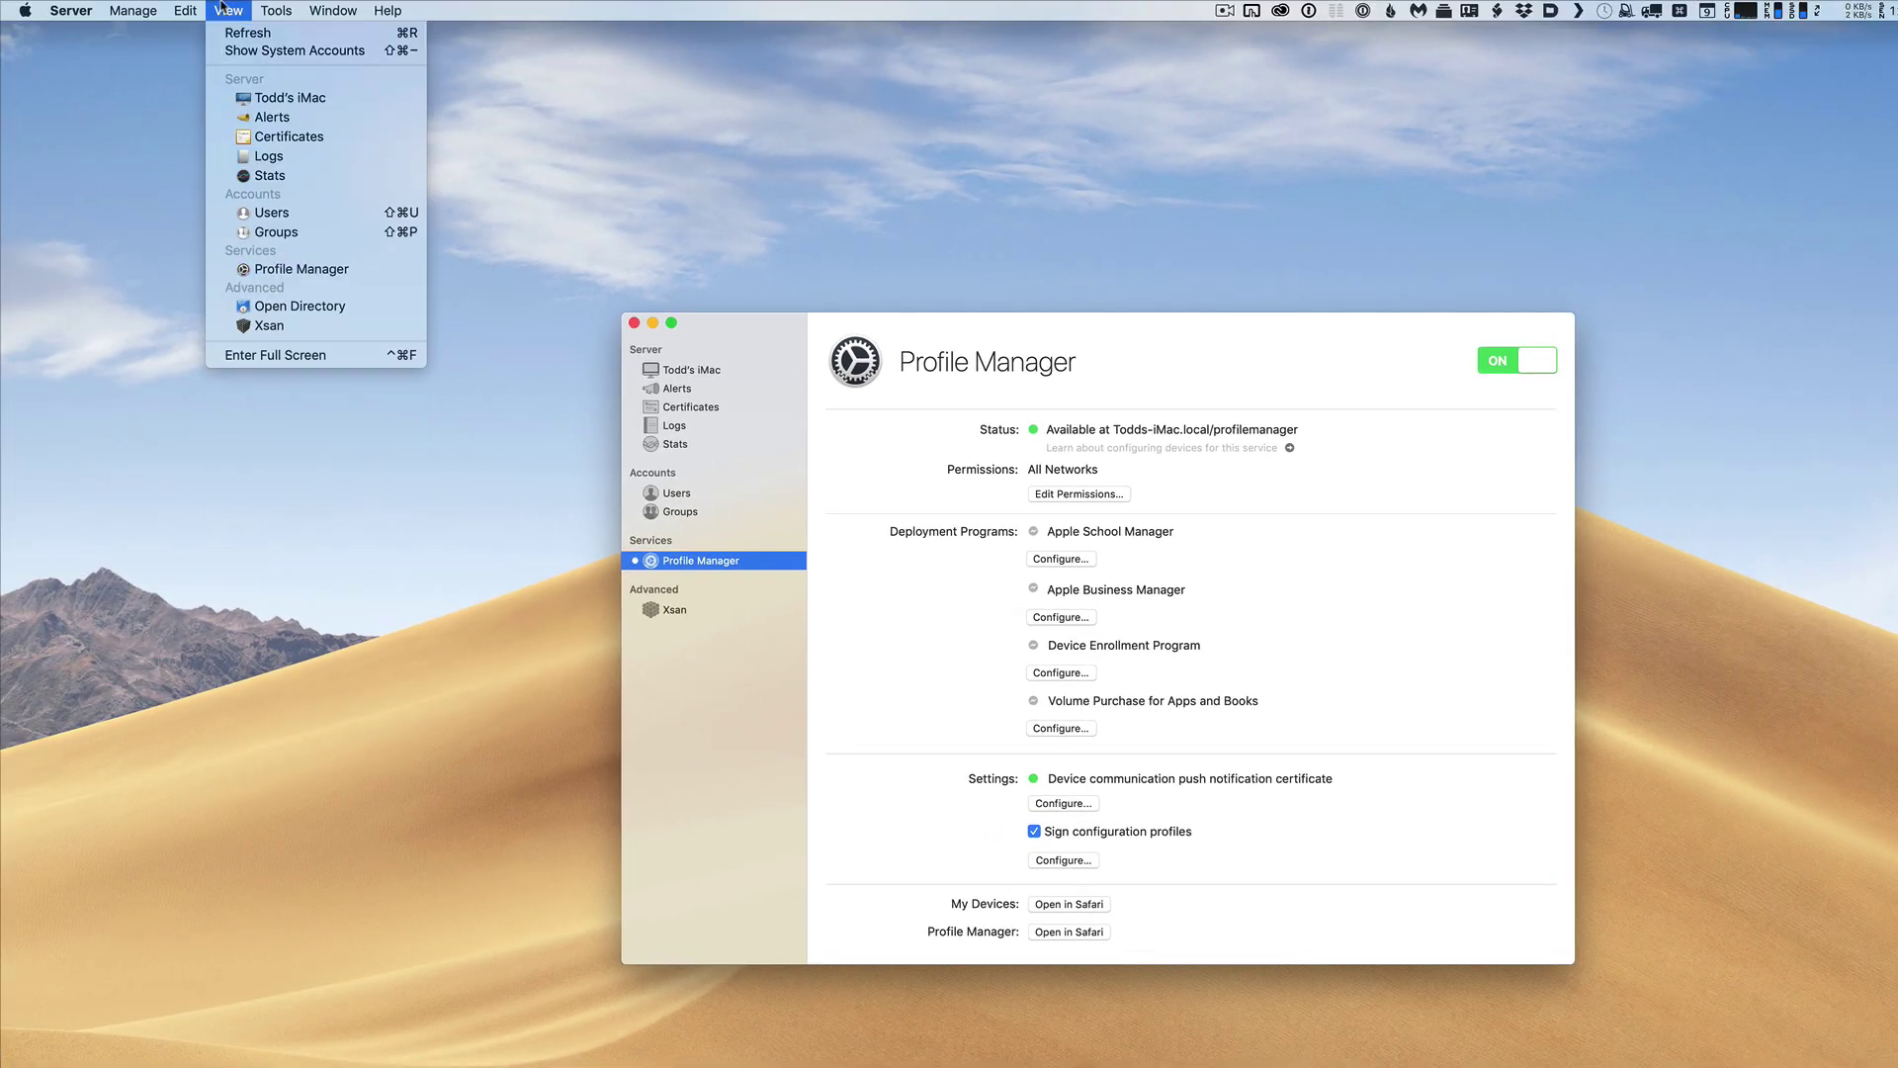
{"action": "left_click", "coordinate": [711, 673]}
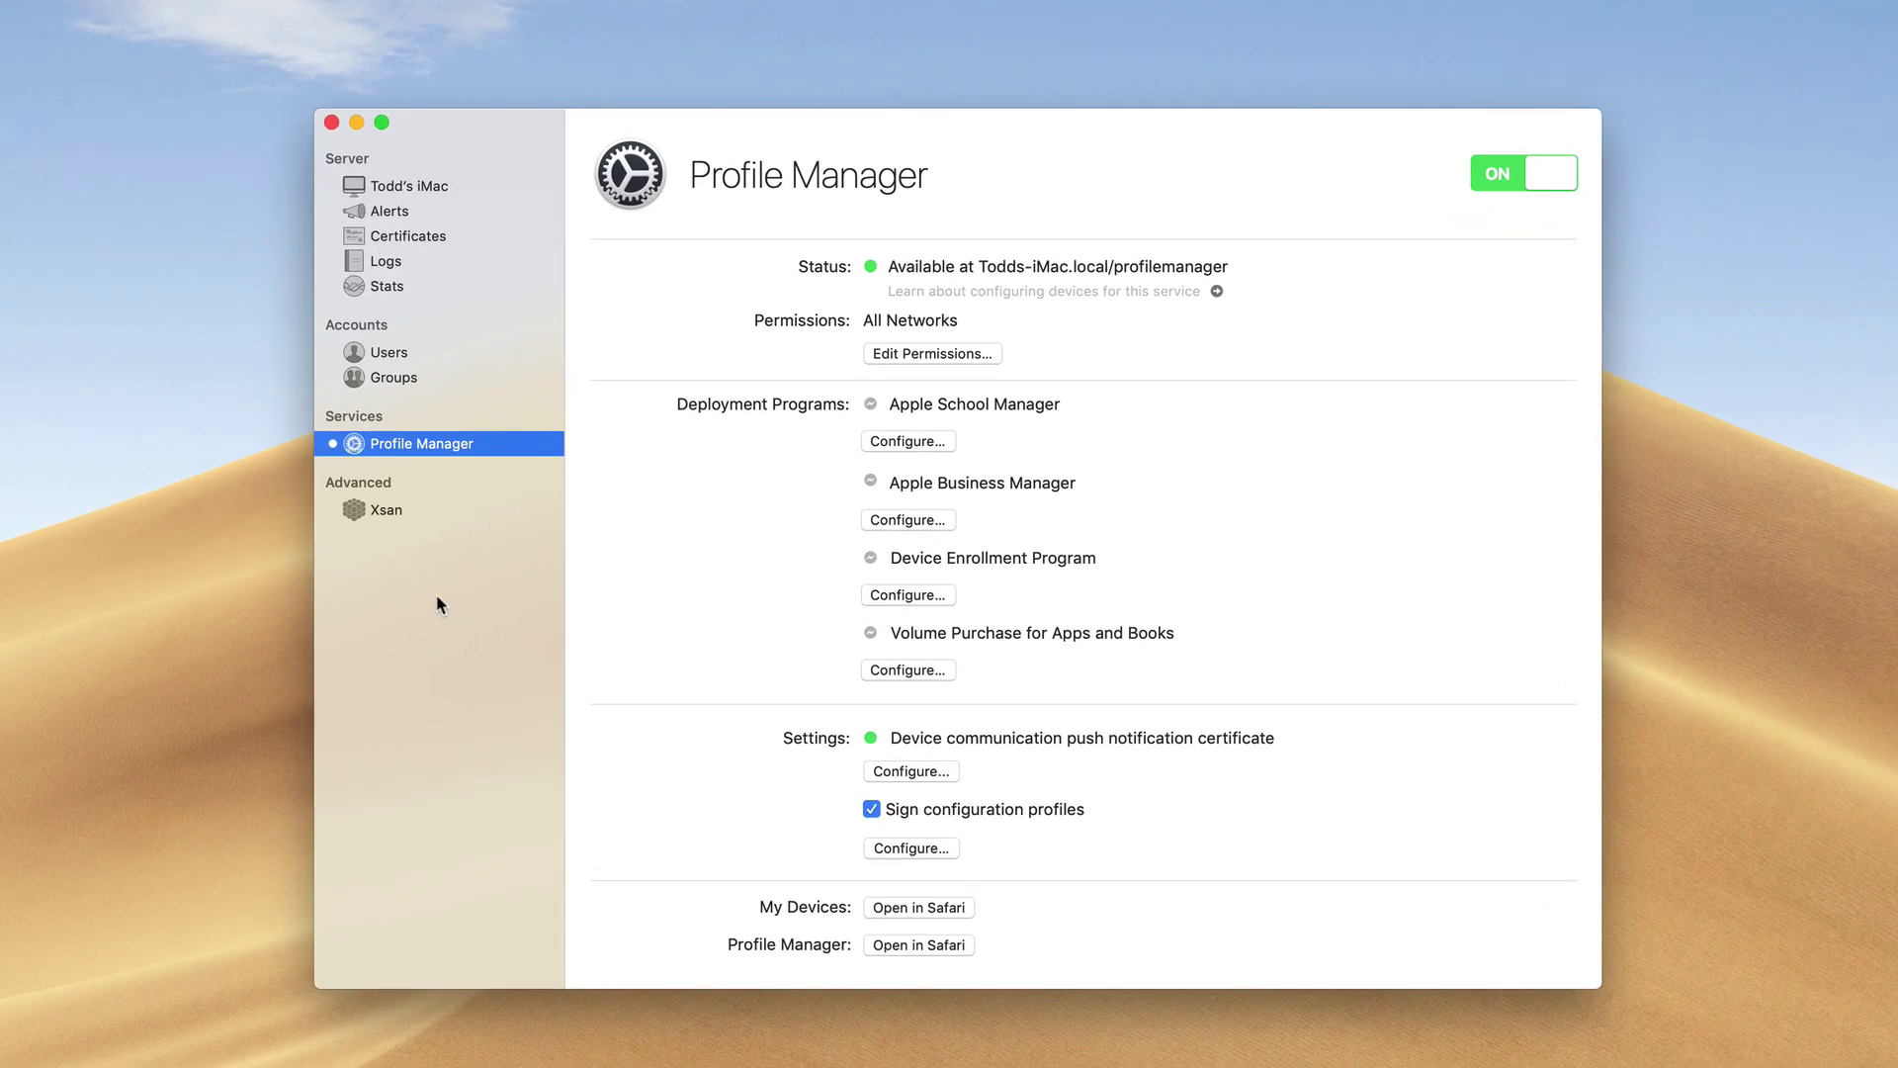